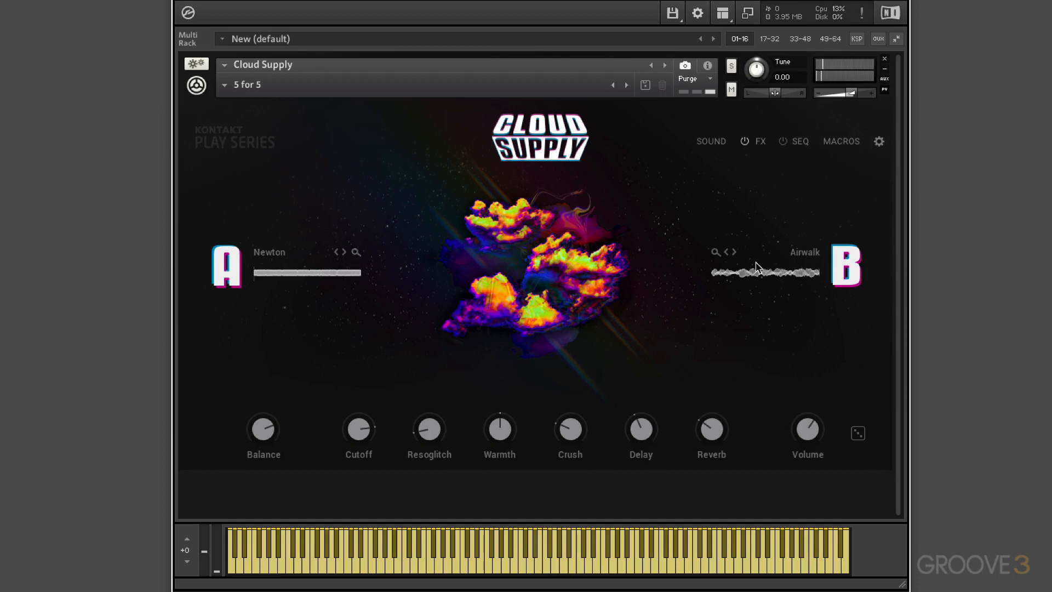
Load the Midlander sound into layer A in place of Newton via the sound browser.
{"action": "left_click", "coordinate": [356, 253]}
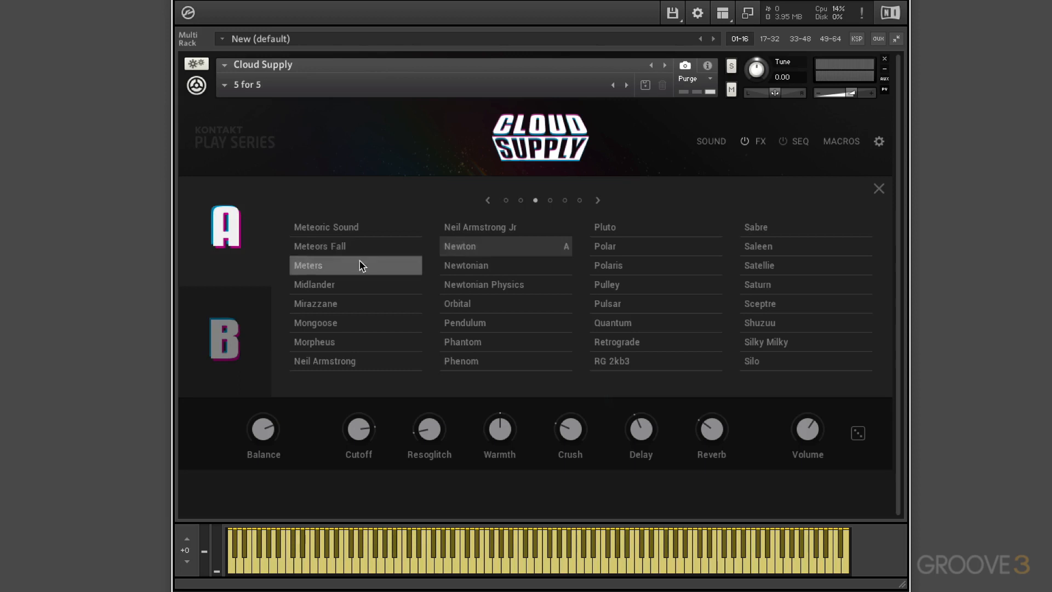
{"action": "left_click", "coordinate": [319, 290]}
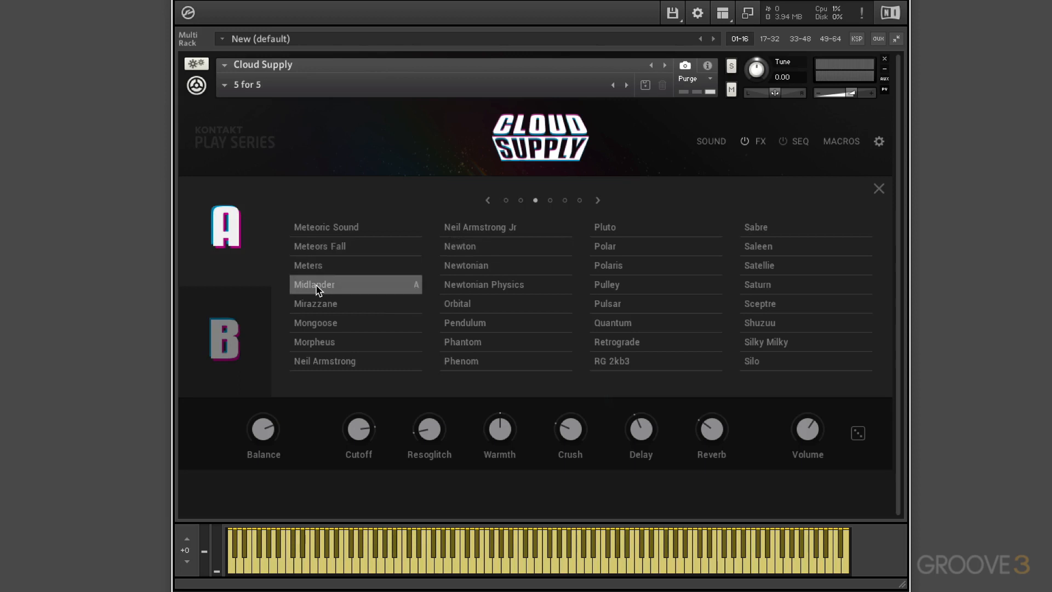
{"action": "left_click", "coordinate": [319, 289]}
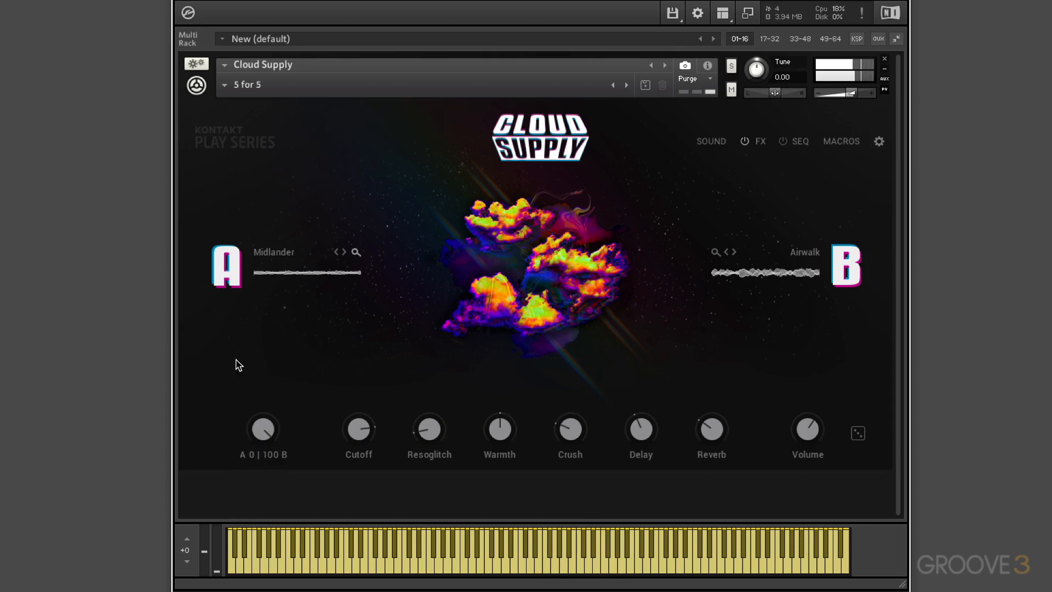
Set the Balance to A 50 | 50 B, solo each layer to audition, then re-enable layer A.
{"action": "left_click_drag", "start_coordinate": [263, 435], "coordinate": [263, 431]}
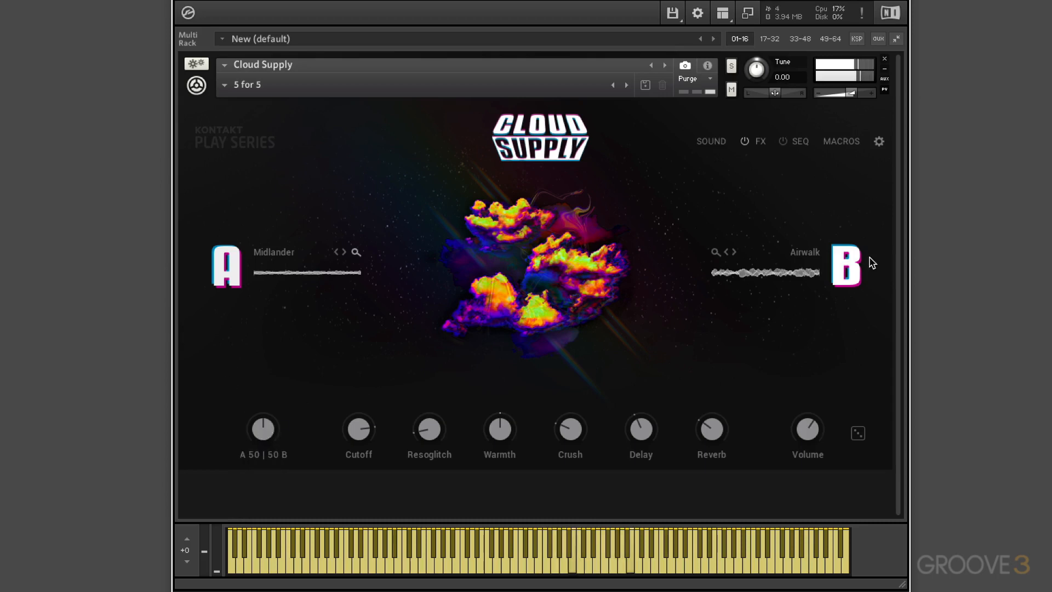
{"action": "left_click", "coordinate": [848, 264]}
{"action": "left_click", "coordinate": [226, 265]}
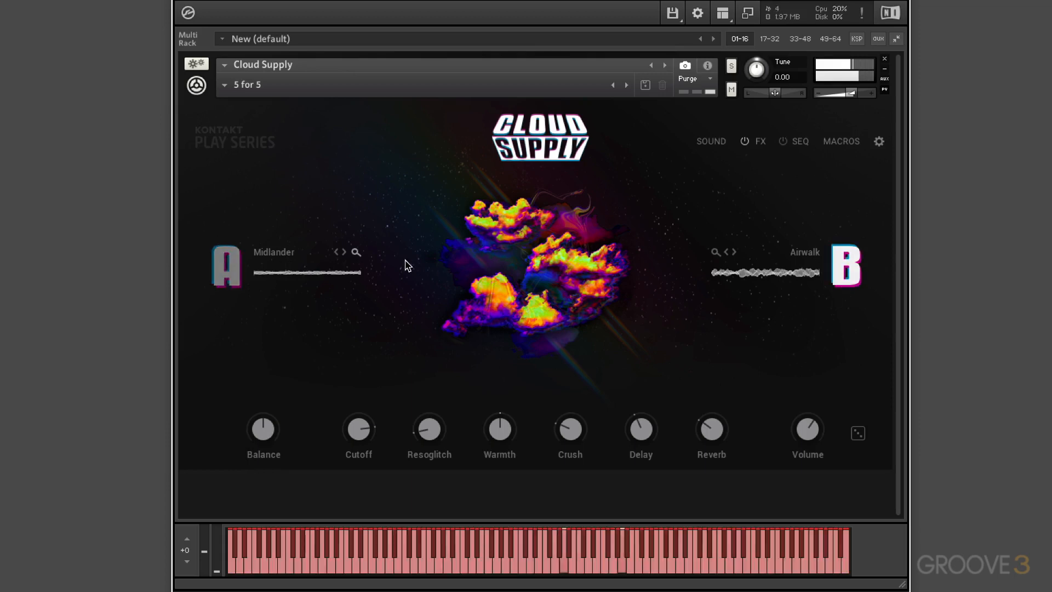
{"action": "left_click", "coordinate": [225, 266]}
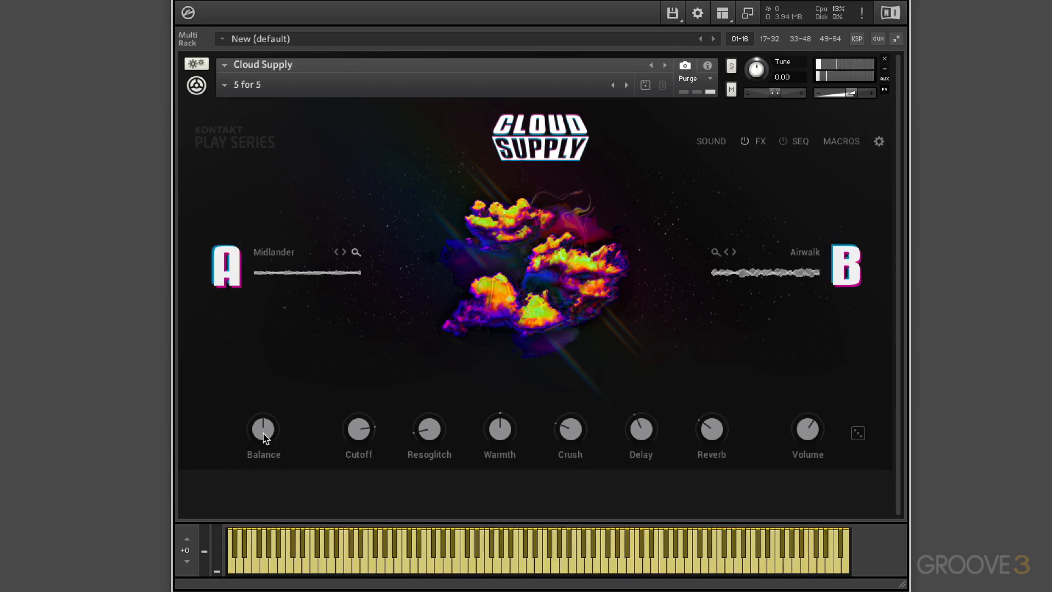
{"action": "mouse_move", "coordinate": [263, 428]}
{"action": "mouse_move", "coordinate": [359, 430]}
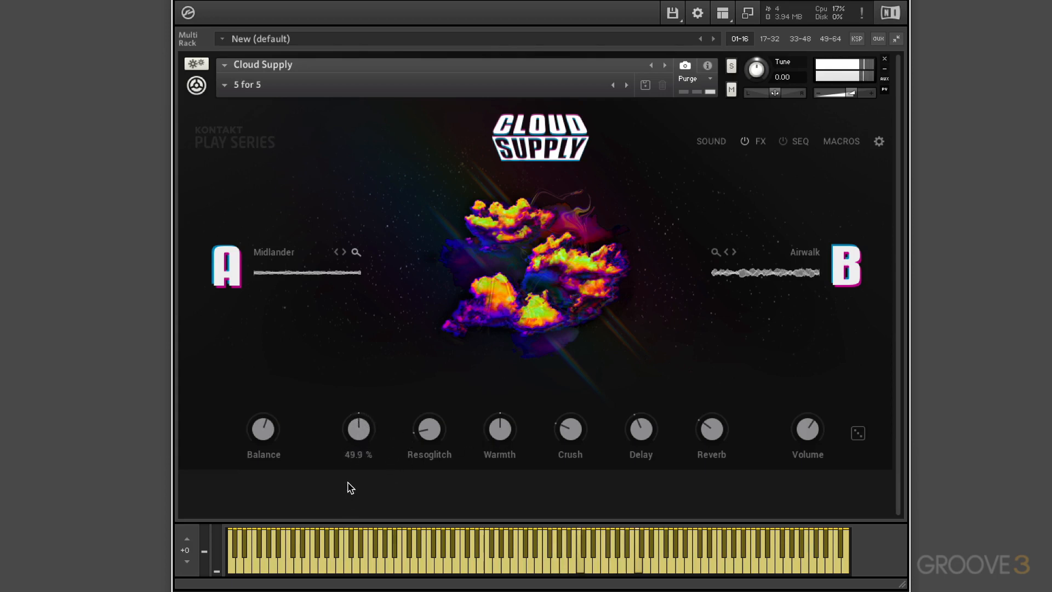
Raise the Resoglitch, Warmth and Crush macros and lower the Cutoff macro.
{"action": "left_click_drag", "start_coordinate": [429, 429], "coordinate": [428, 375]}
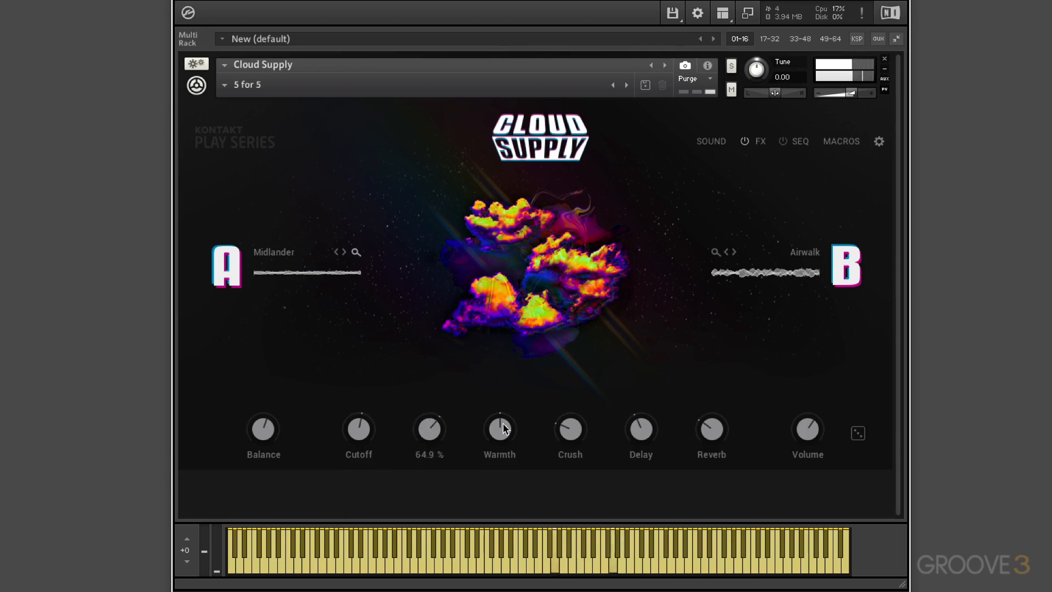
{"action": "left_click_drag", "start_coordinate": [503, 429], "coordinate": [502, 374]}
{"action": "left_click_drag", "start_coordinate": [570, 428], "coordinate": [574, 395]}
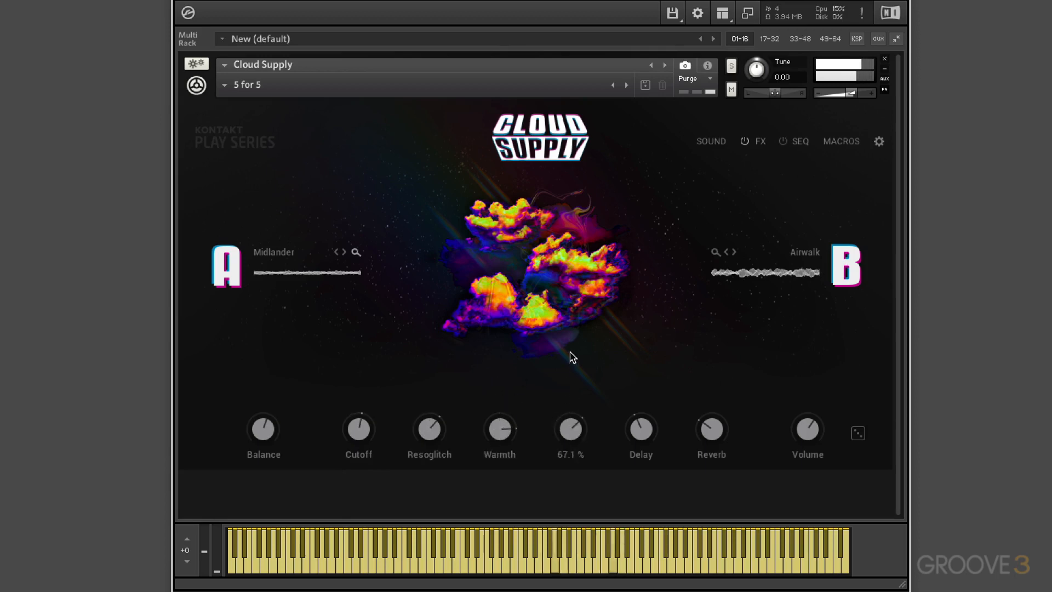
{"action": "left_click_drag", "start_coordinate": [574, 356], "coordinate": [575, 308]}
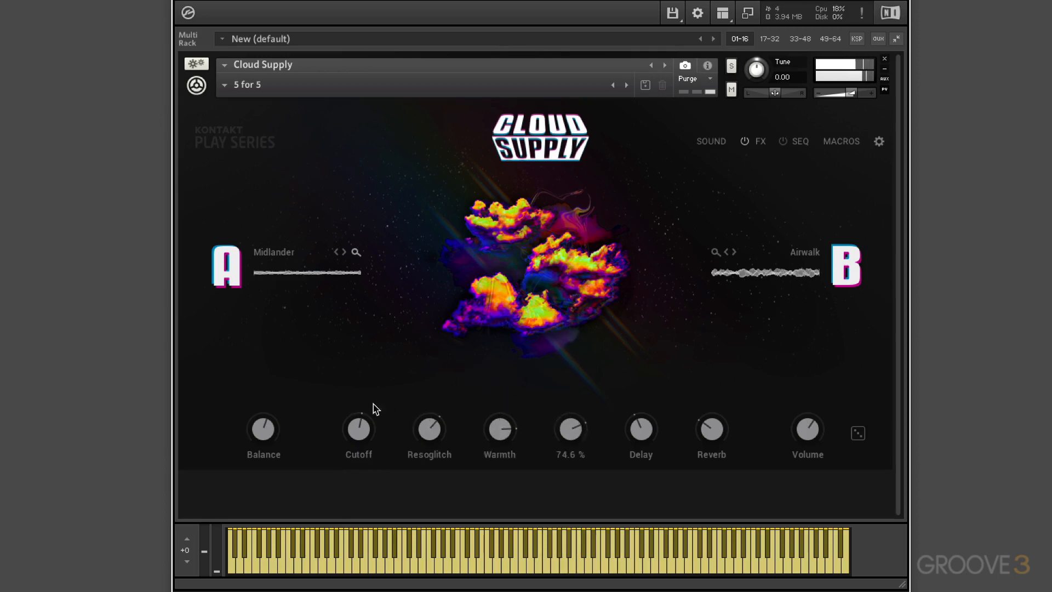
{"action": "left_click_drag", "start_coordinate": [360, 428], "coordinate": [360, 461]}
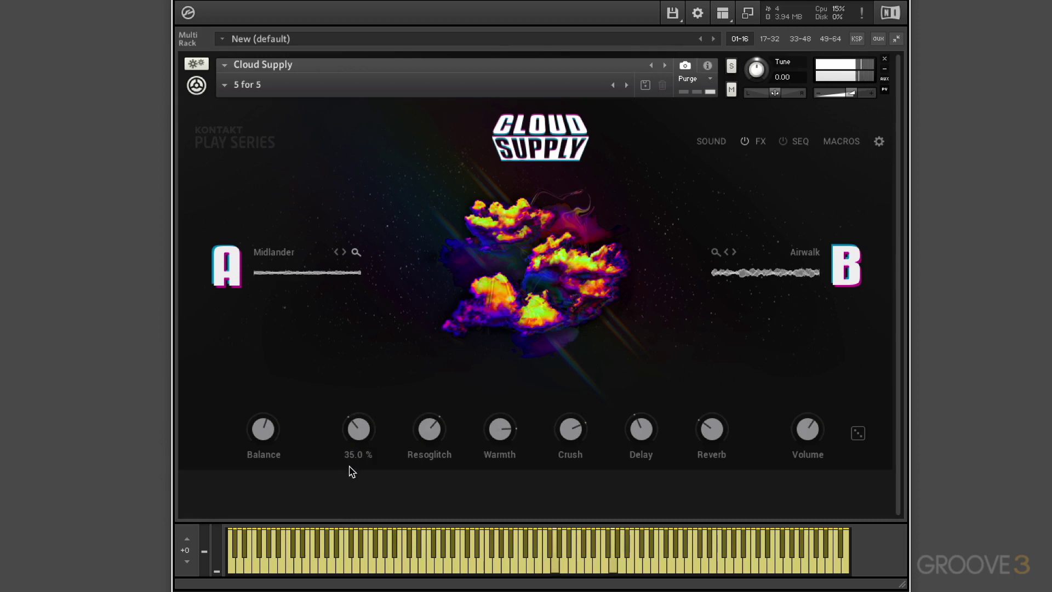
Assign a MIDI controller to Cutoff, then remove its CC# 41 MIDI automation.
{"action": "right_click", "coordinate": [358, 429]}
{"action": "left_click", "coordinate": [387, 443]}
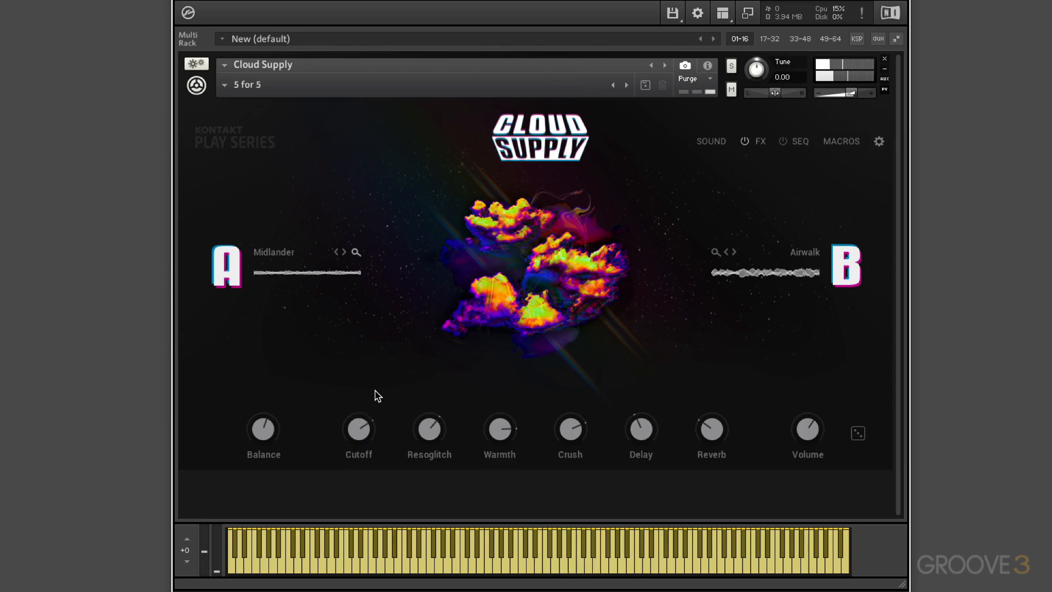
{"action": "right_click", "coordinate": [358, 428]}
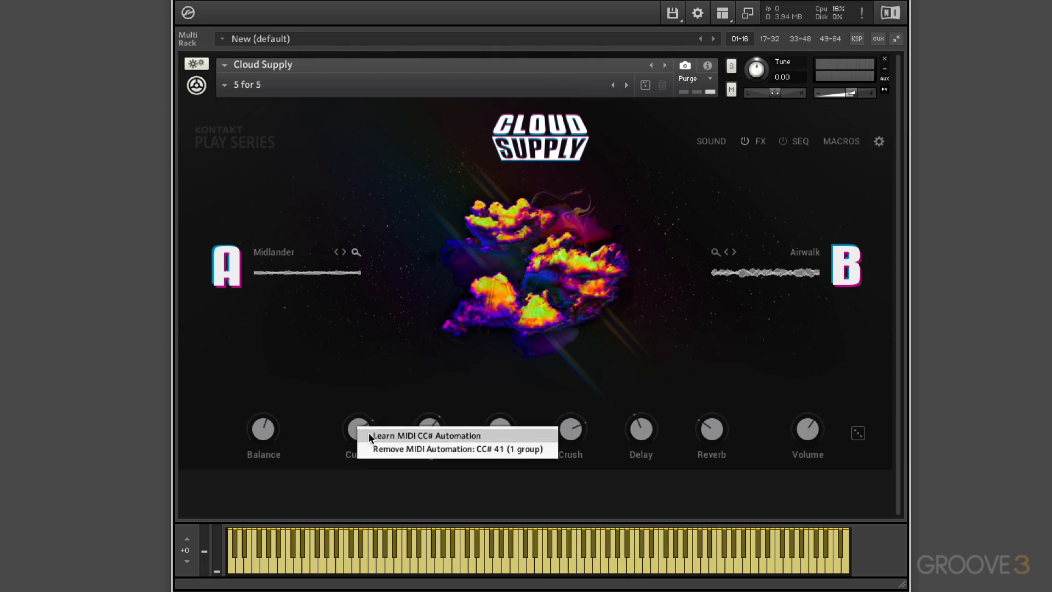
{"action": "left_click", "coordinate": [393, 452]}
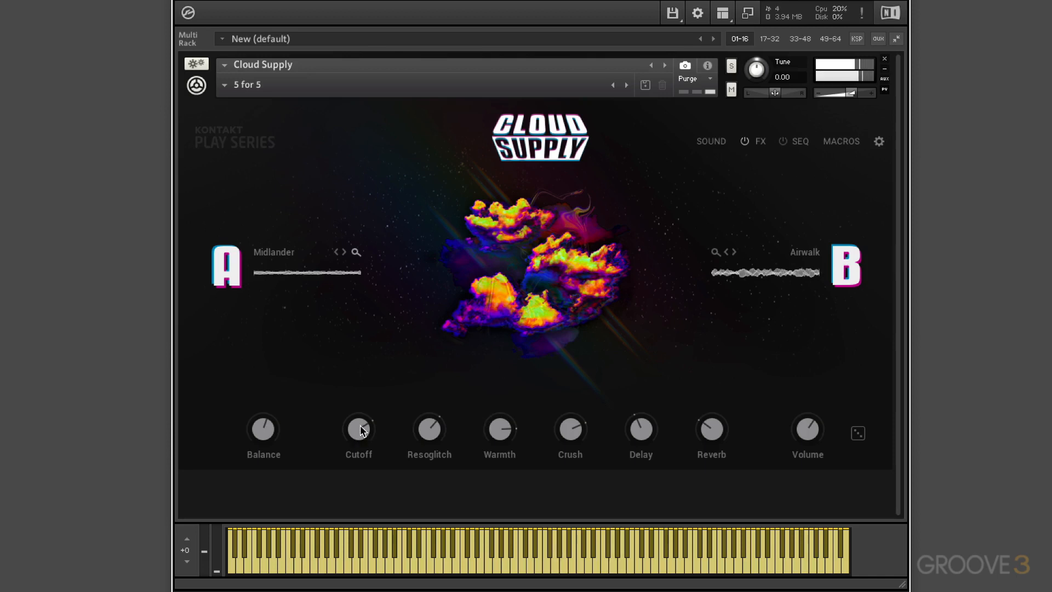
Push Resoglitch higher and pull Warmth lower on the macro knobs.
{"action": "left_click_drag", "start_coordinate": [358, 436], "coordinate": [355, 478]}
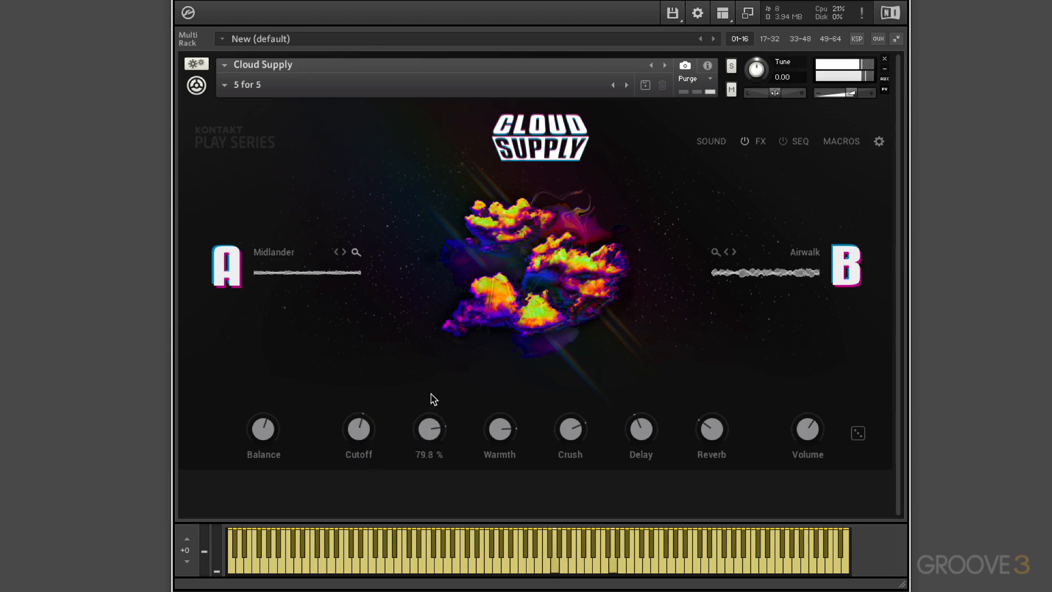
{"action": "left_click_drag", "start_coordinate": [499, 428], "coordinate": [496, 483]}
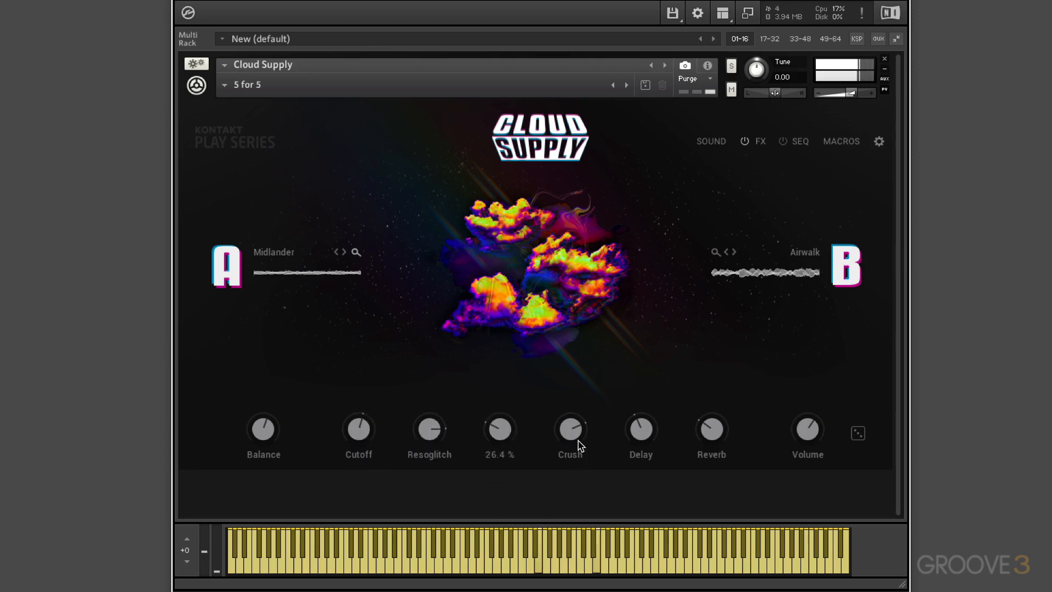
Show the Sound editing page, glance at layer B's settings and return to layer A.
{"action": "left_click", "coordinate": [713, 145]}
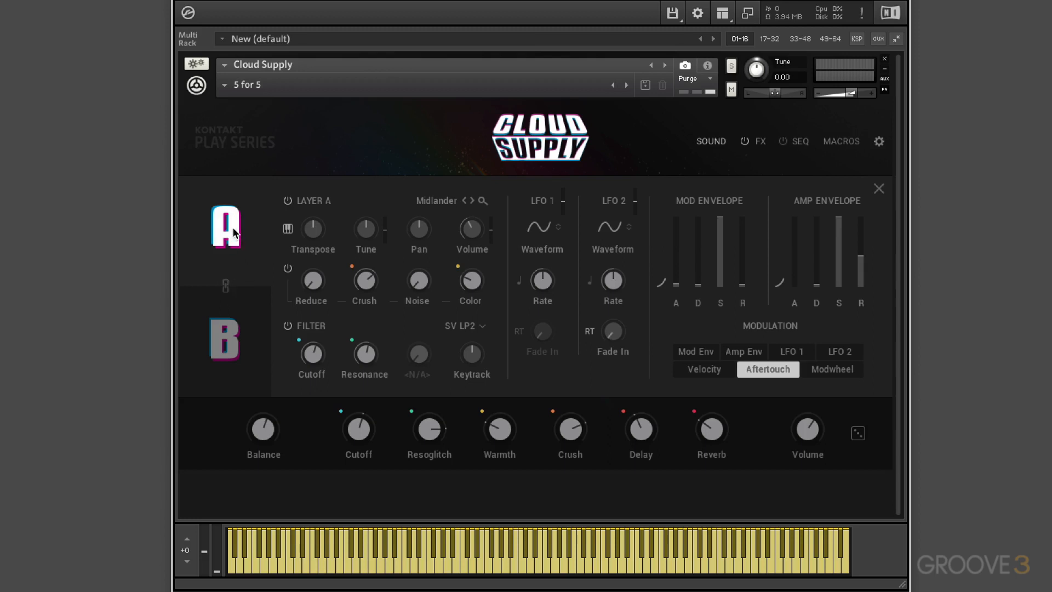
{"action": "left_click", "coordinate": [226, 334]}
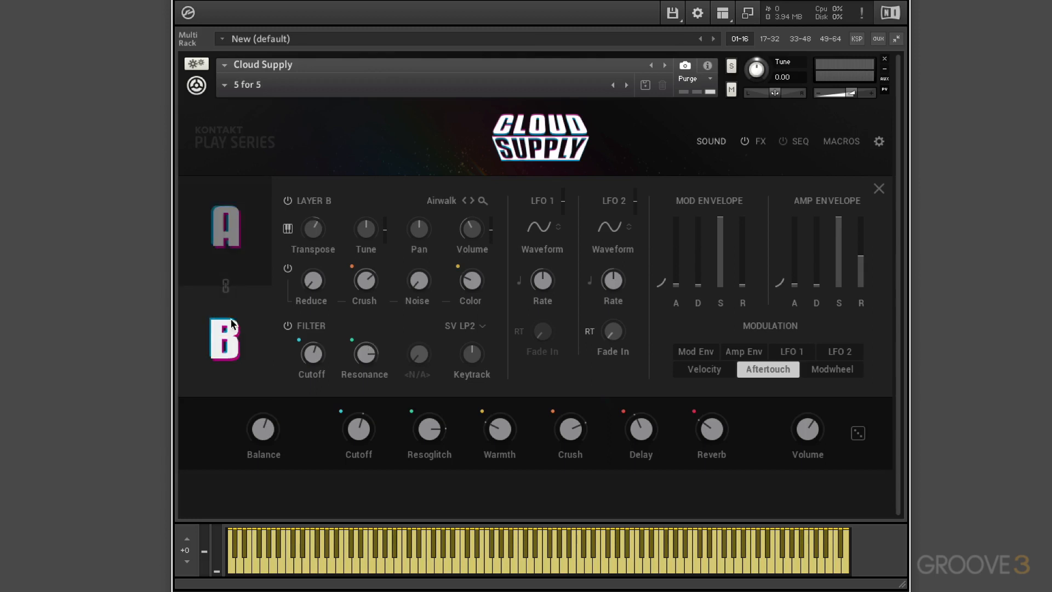
{"action": "left_click", "coordinate": [233, 219]}
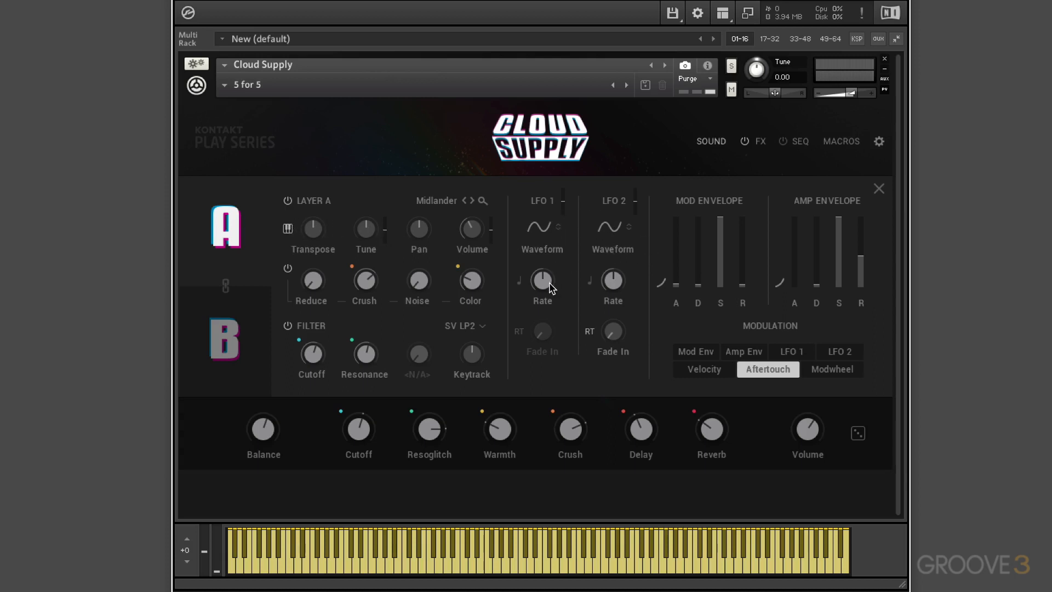
Review the modulation destinations of the mod envelope, amp envelope, LFO 1 and LFO 2.
{"action": "left_click", "coordinate": [699, 357]}
{"action": "left_click", "coordinate": [744, 352]}
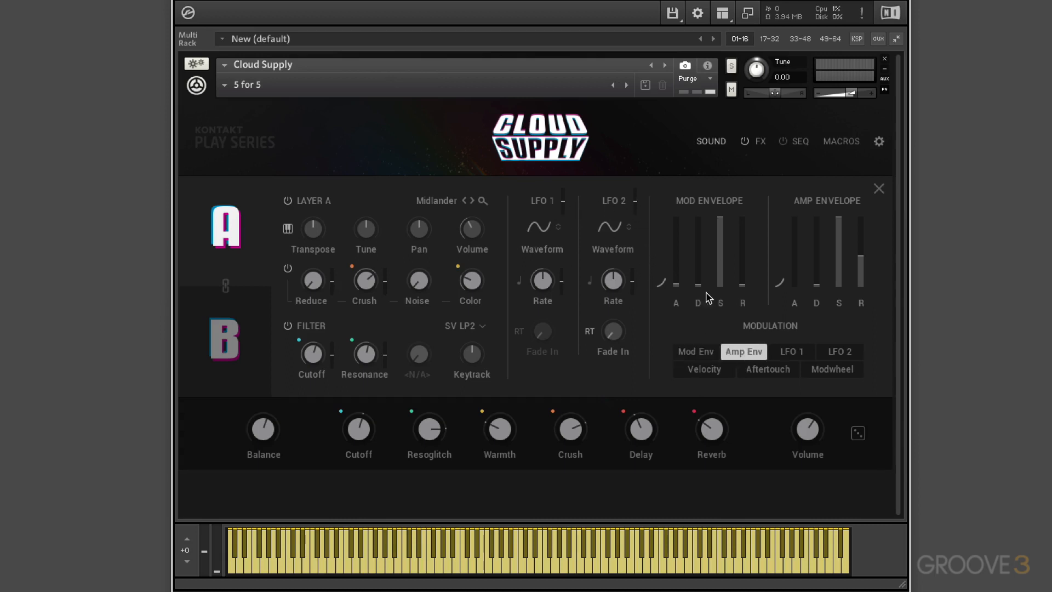
{"action": "left_click", "coordinate": [705, 354]}
{"action": "left_click", "coordinate": [746, 352]}
{"action": "left_click", "coordinate": [793, 354]}
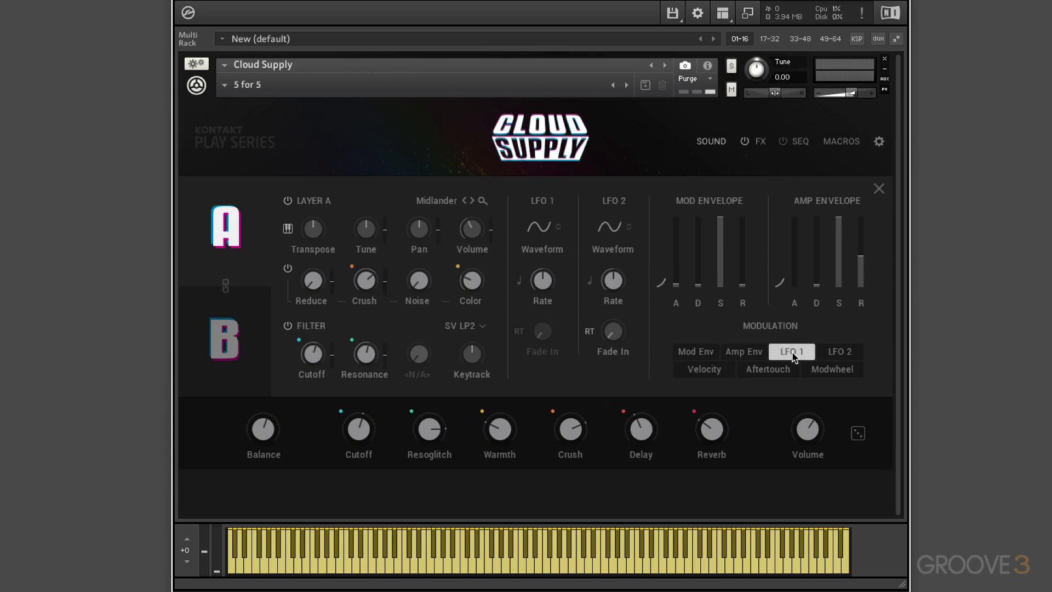
{"action": "left_click", "coordinate": [840, 353]}
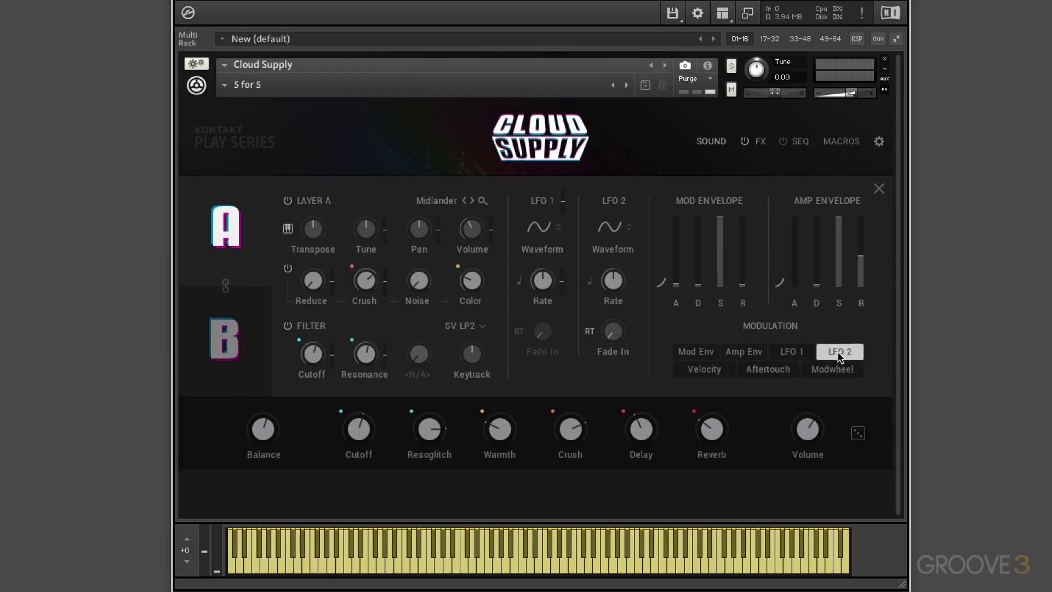
Review velocity, aftertouch and mod wheel targets, reselect Mod Env, then switch editing to Layer B.
{"action": "left_click", "coordinate": [704, 369]}
{"action": "left_click", "coordinate": [768, 369]}
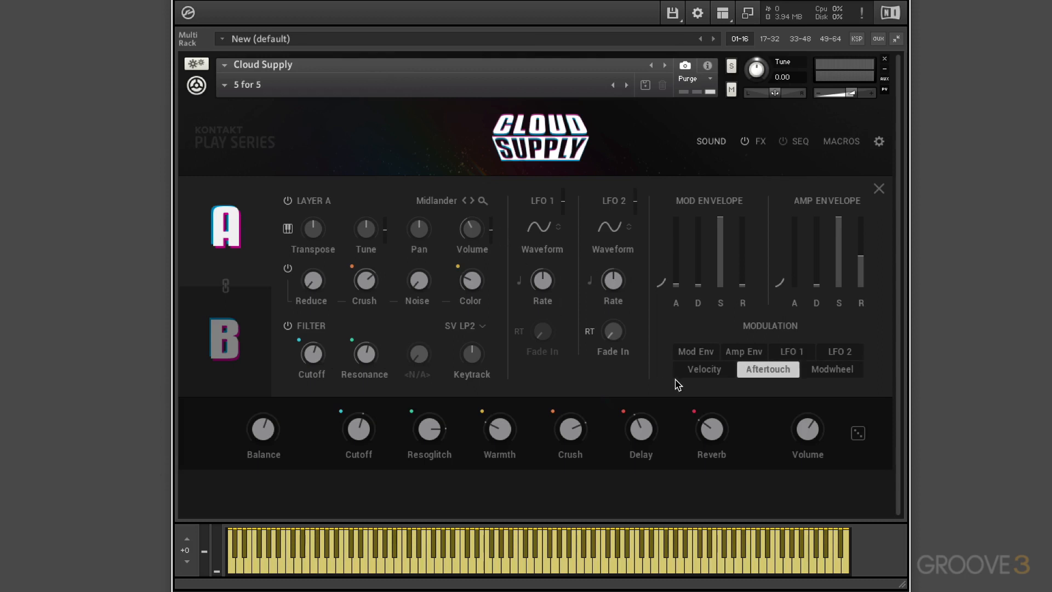
{"action": "left_click", "coordinate": [699, 379]}
{"action": "mouse_move", "coordinate": [472, 229]}
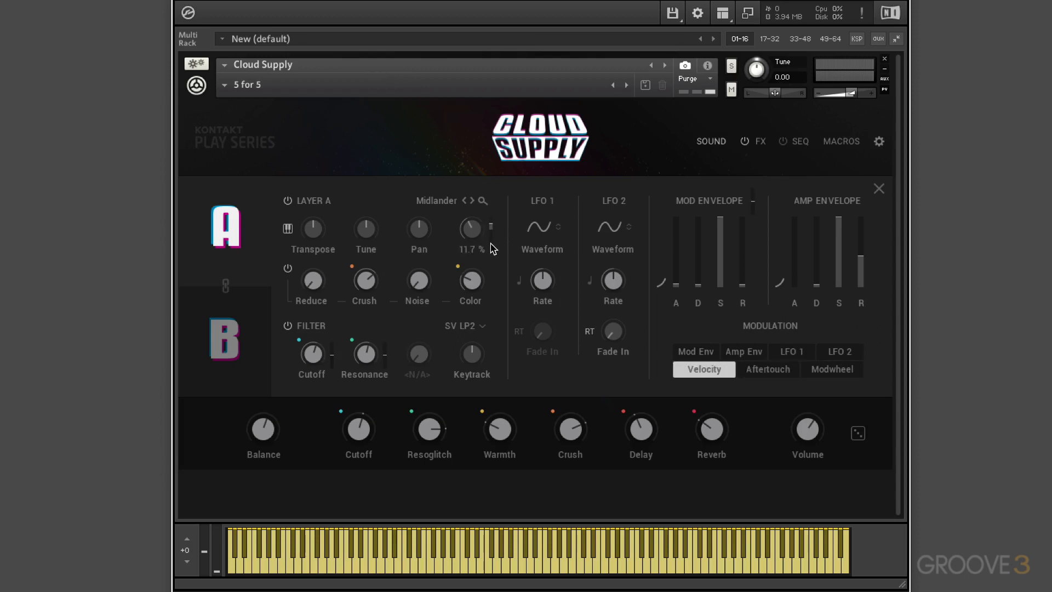
{"action": "left_click", "coordinate": [768, 370]}
{"action": "left_click", "coordinate": [835, 371]}
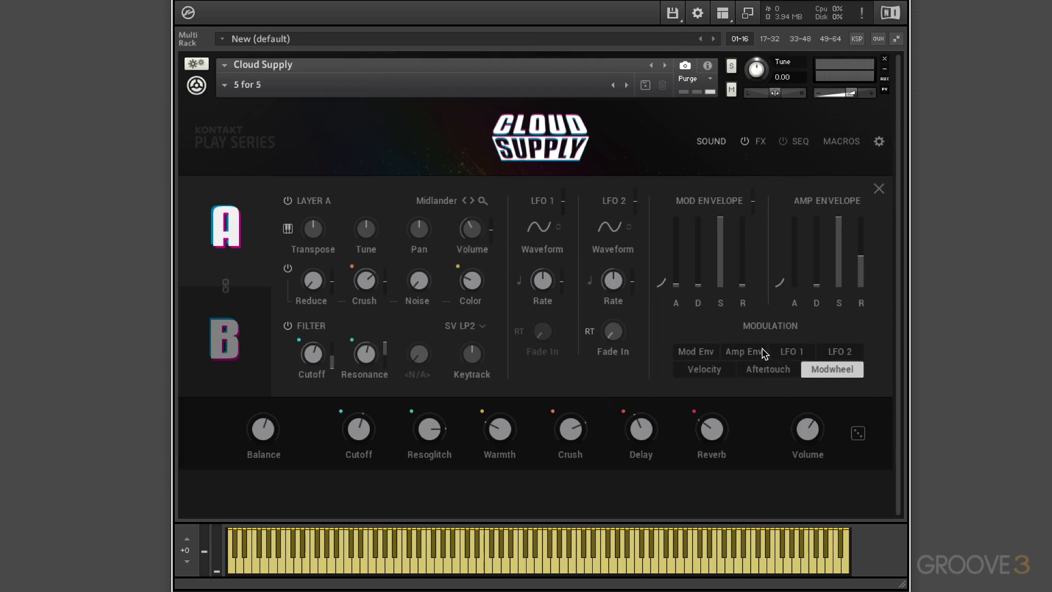
{"action": "left_click", "coordinate": [700, 352]}
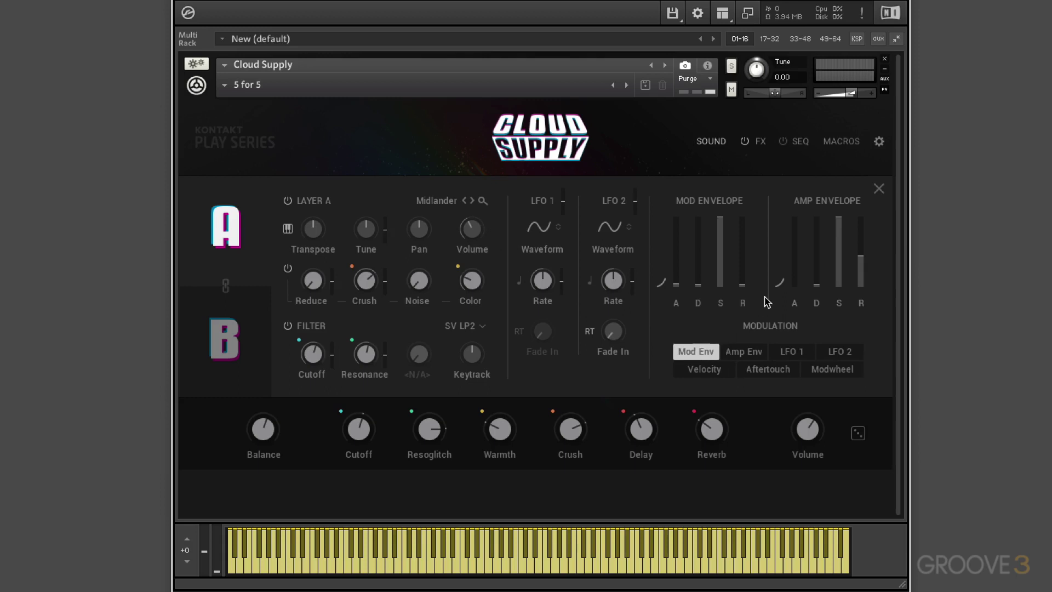
{"action": "left_click", "coordinate": [225, 337]}
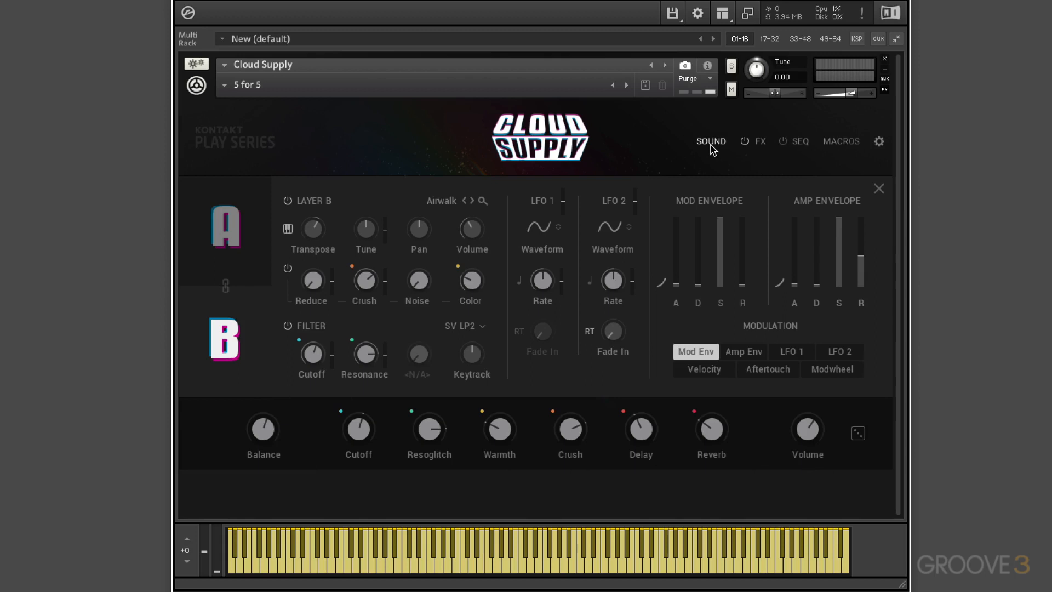
Show the FX page, switch EQ A off and inspect the EQ A and EQ B settings.
{"action": "left_click", "coordinate": [761, 145]}
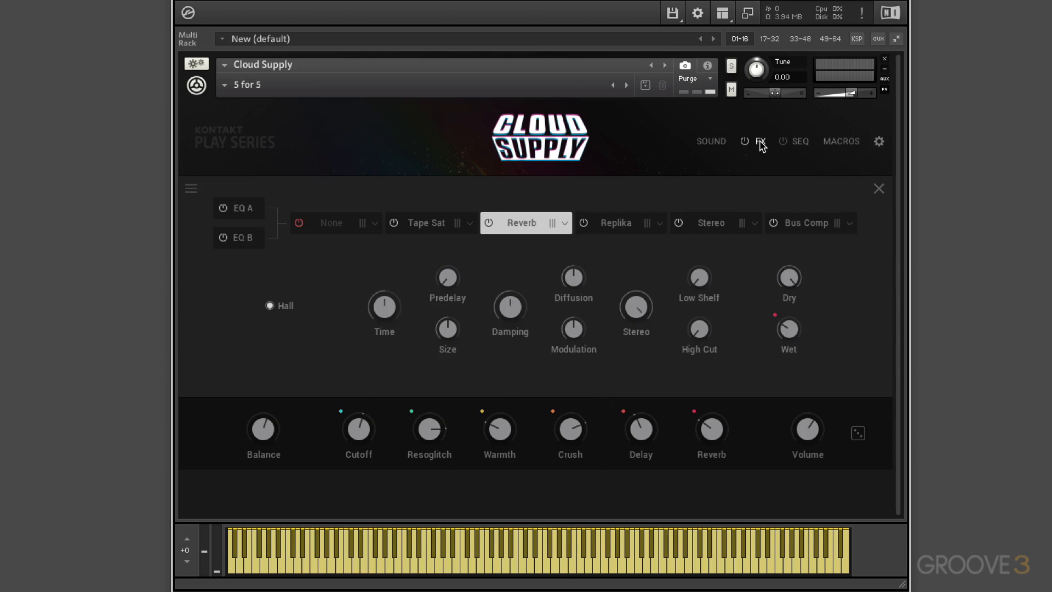
{"action": "left_click", "coordinate": [223, 210]}
{"action": "left_click", "coordinate": [250, 205]}
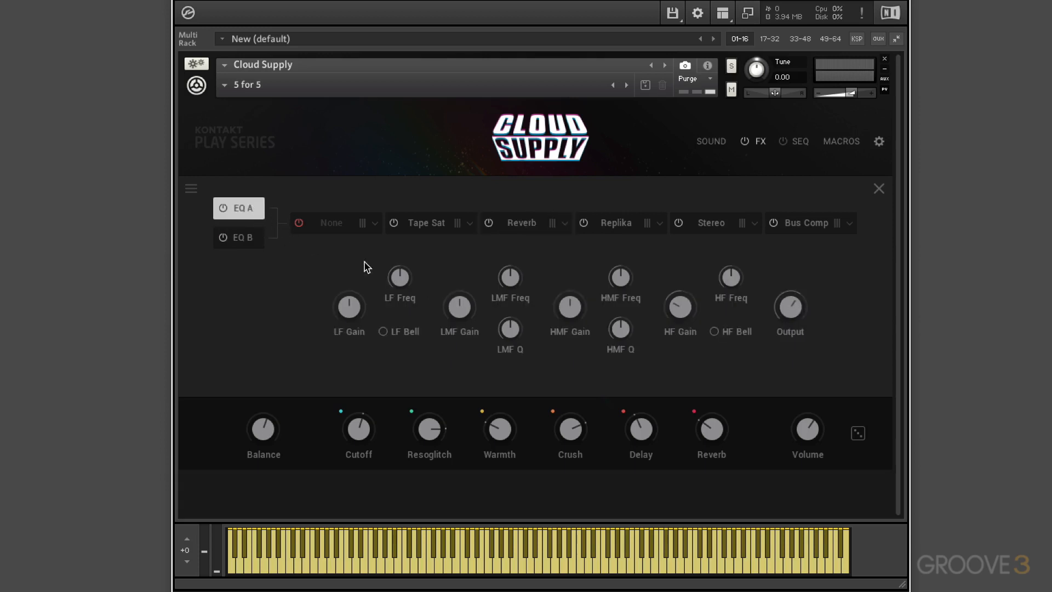
{"action": "left_click", "coordinate": [245, 239]}
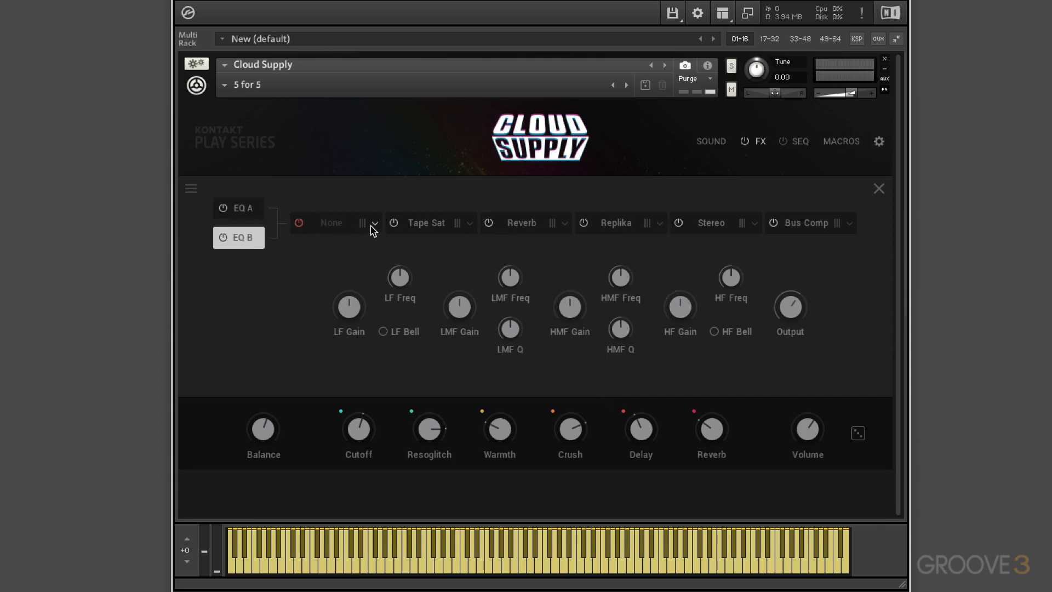
Browse the empty, Tape Sat, Reverb and Replika slots without changing their effects.
{"action": "left_click", "coordinate": [374, 224]}
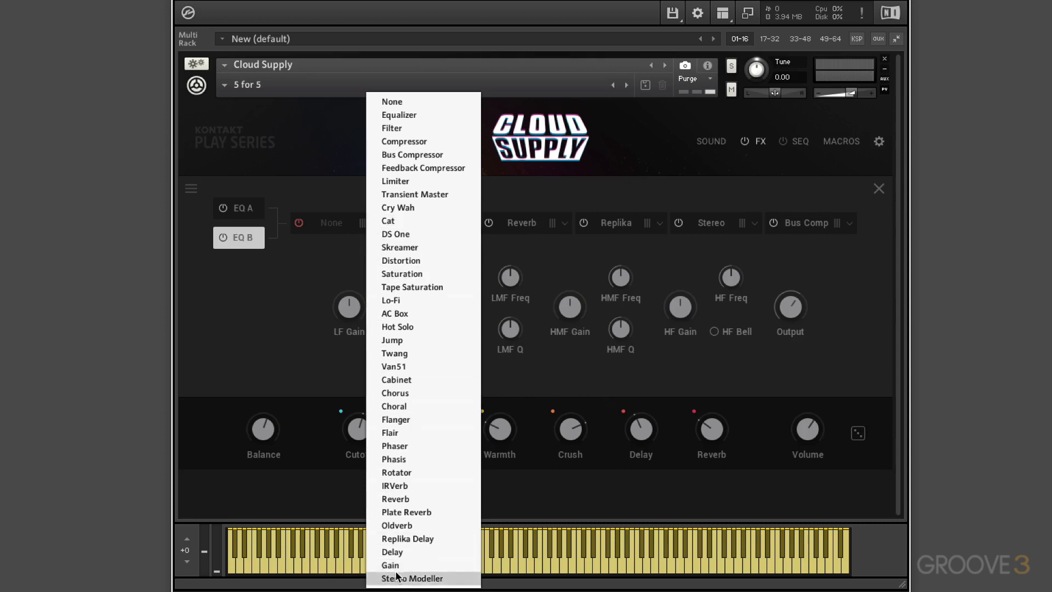
{"action": "left_click", "coordinate": [330, 260]}
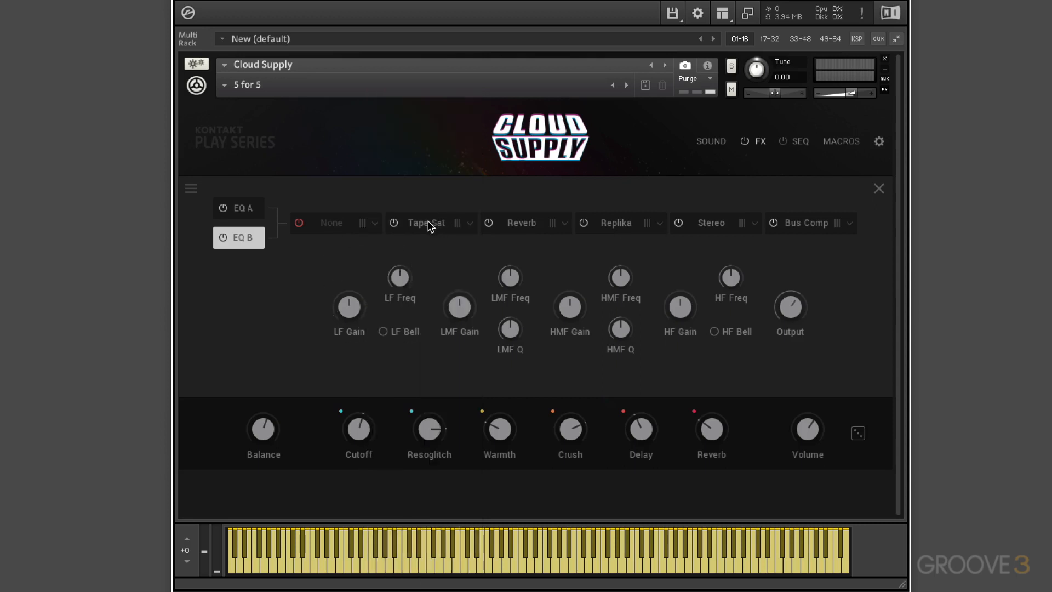
{"action": "left_click", "coordinate": [430, 225]}
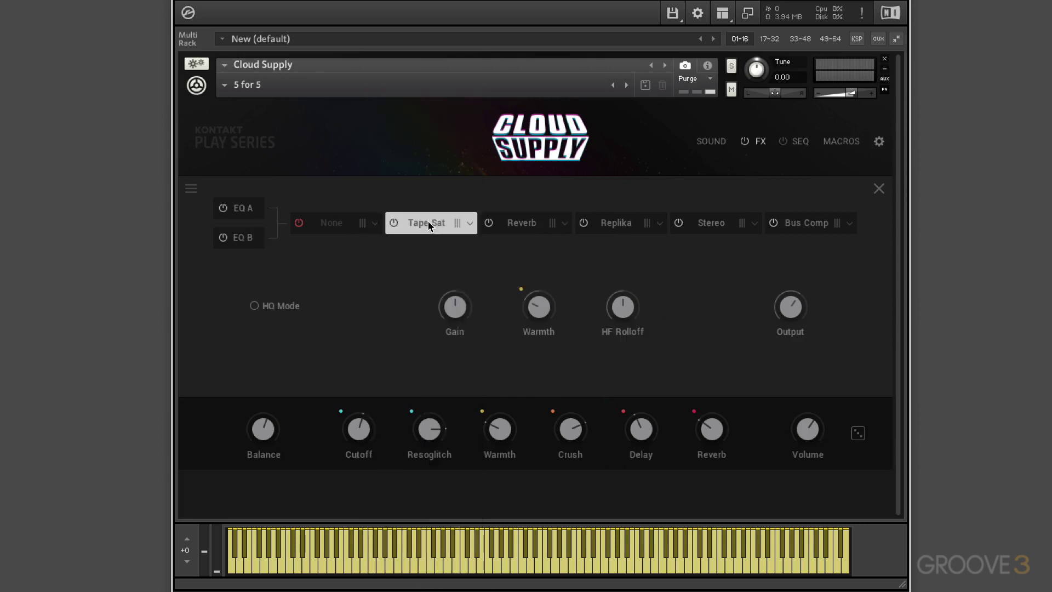
{"action": "left_click", "coordinate": [520, 226]}
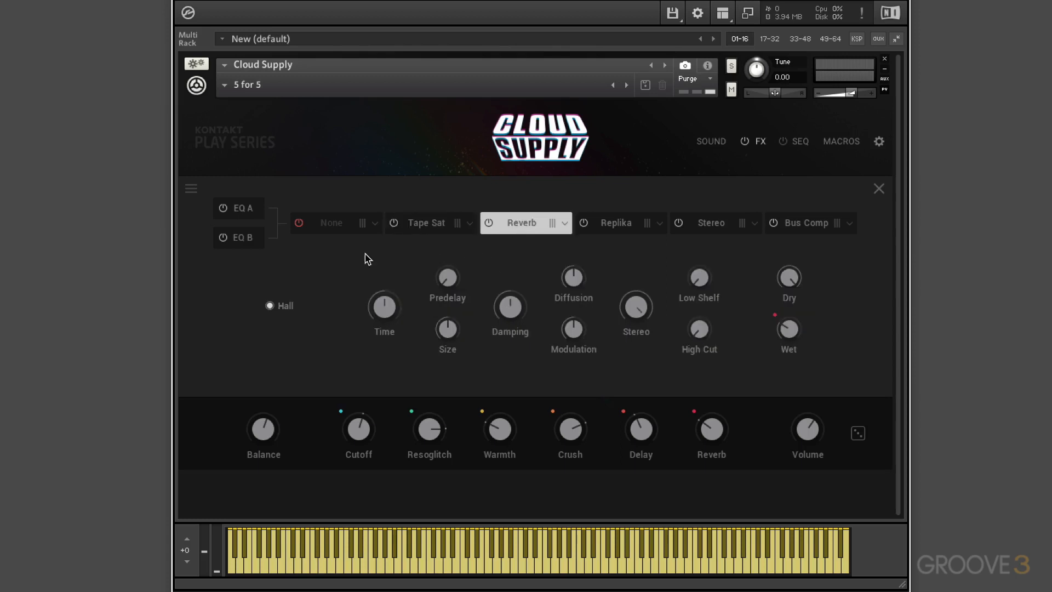
{"action": "left_click", "coordinate": [436, 226]}
{"action": "left_click", "coordinate": [623, 227]}
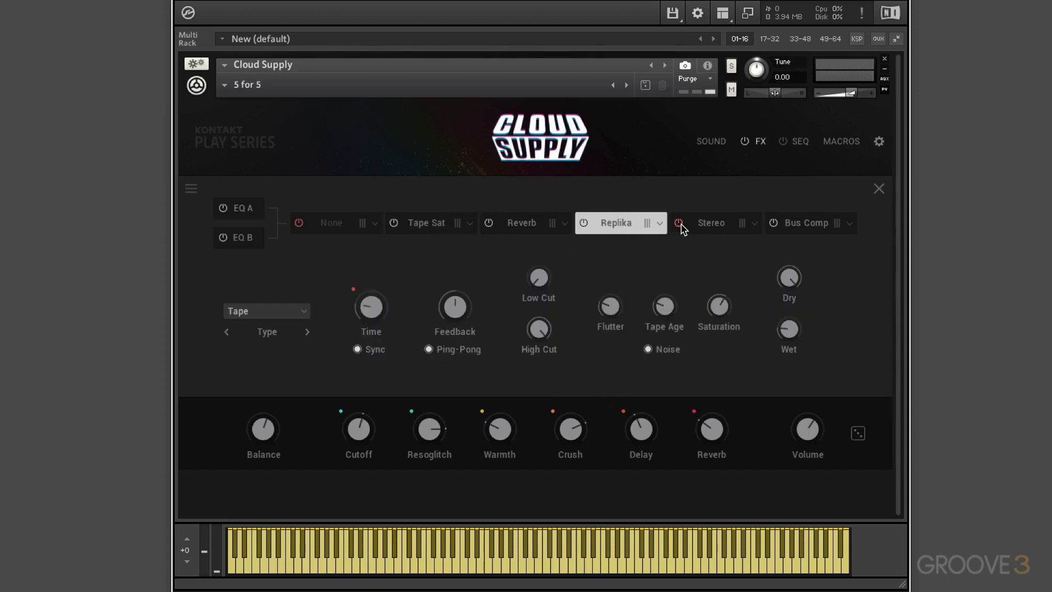
{"action": "left_click", "coordinate": [660, 223]}
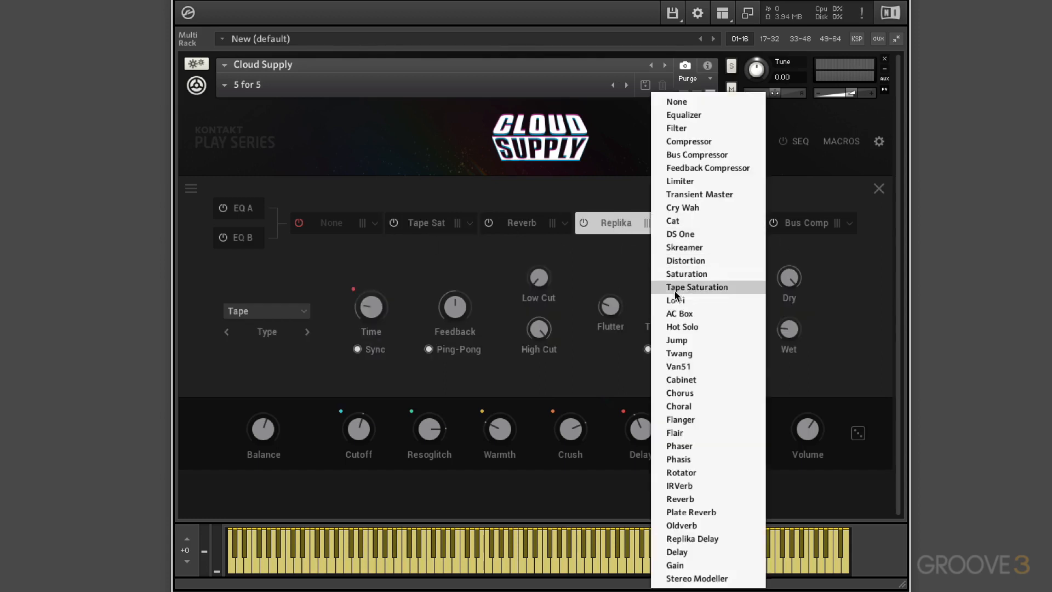
{"action": "left_click", "coordinate": [599, 258]}
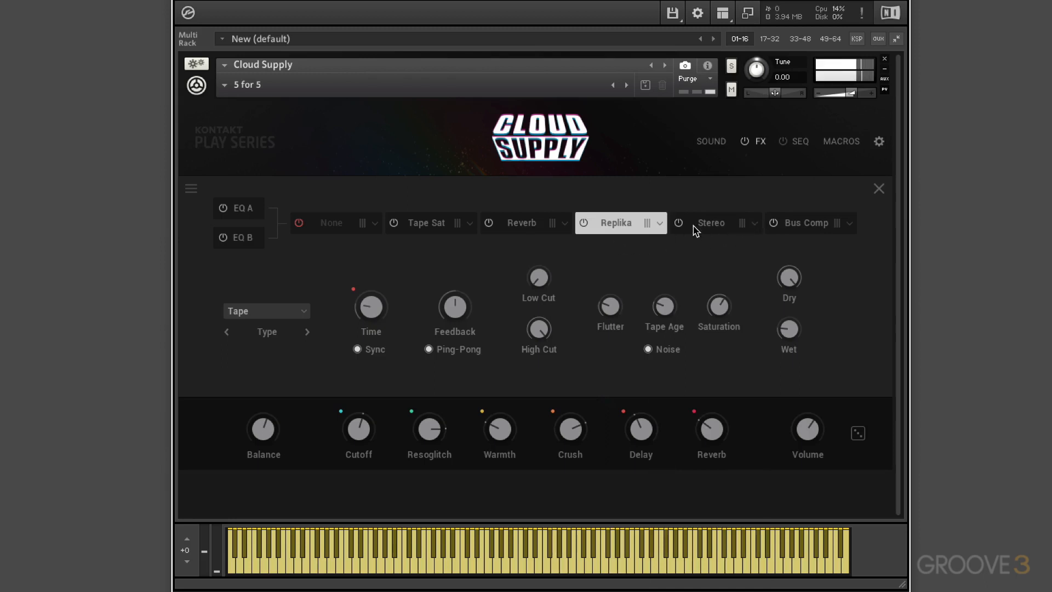
Replace the Stereo slot's effect with Jump, then Hot Solo, and finally Chorus.
{"action": "left_click", "coordinate": [753, 224]}
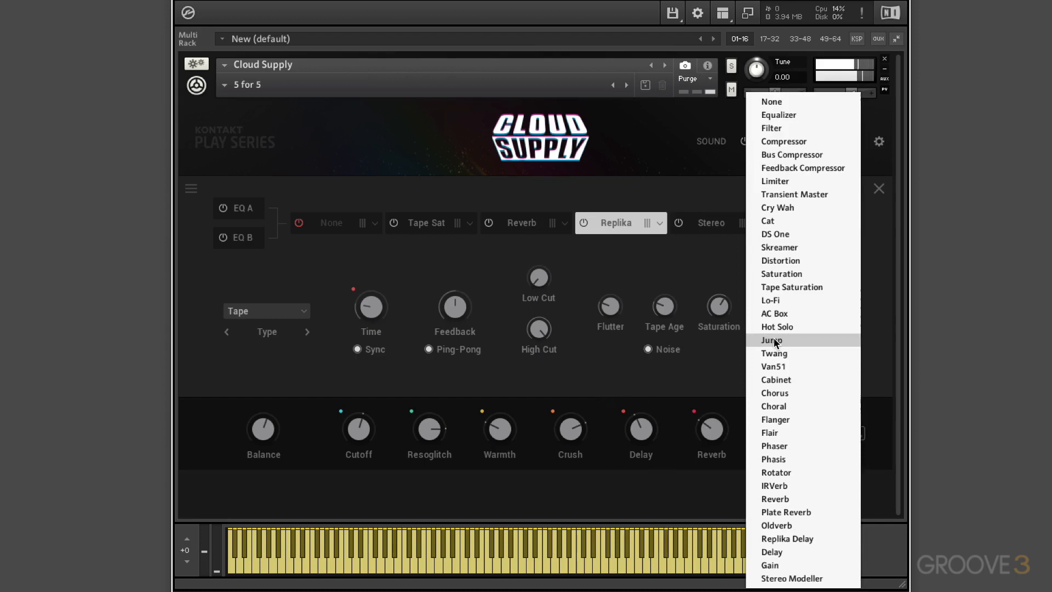
{"action": "left_click", "coordinate": [773, 339]}
{"action": "left_click", "coordinate": [753, 223]}
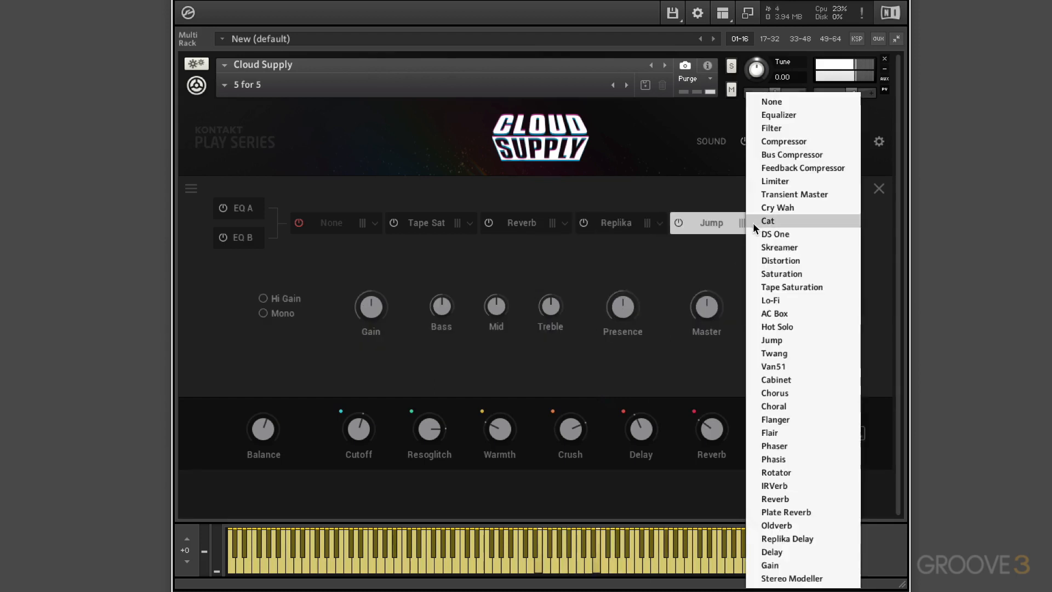
{"action": "left_click", "coordinate": [777, 327]}
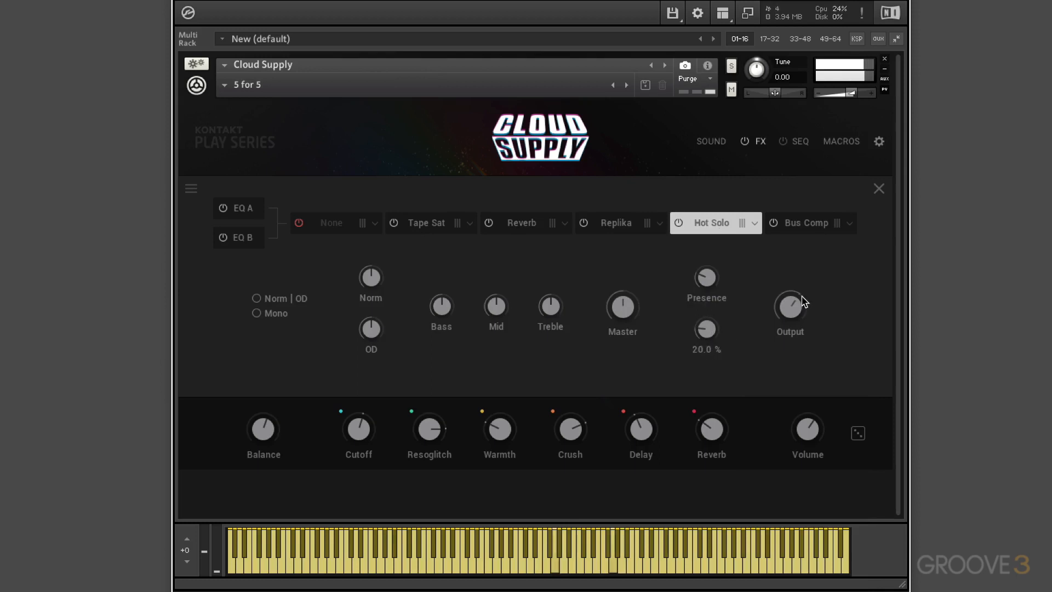
{"action": "left_click", "coordinate": [753, 223]}
{"action": "left_click", "coordinate": [775, 396]}
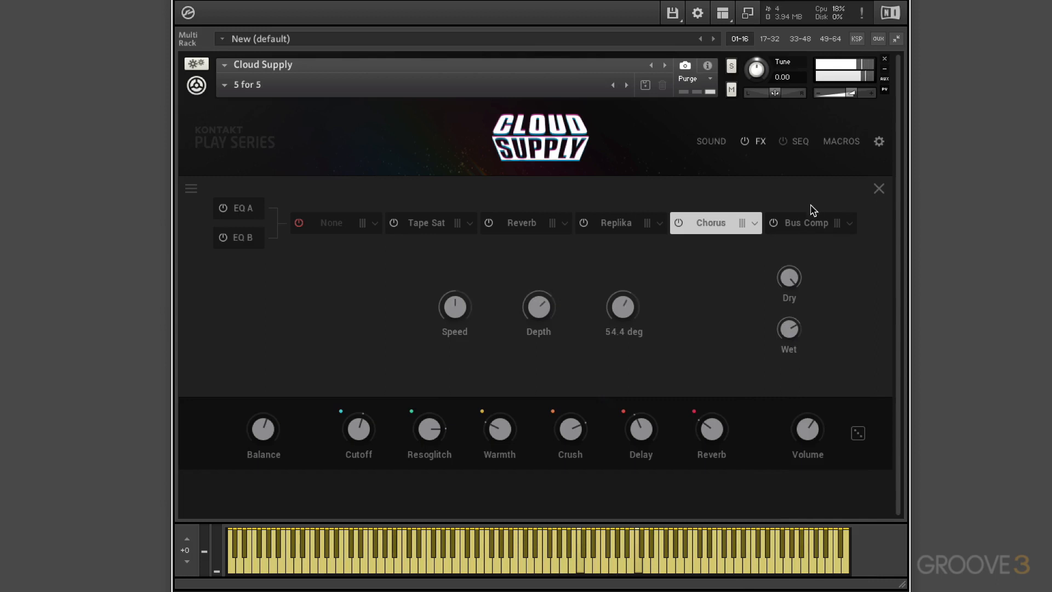
Enable the step sequencer, raise the pitch of steps 1 and 3 and add velocity hits at steps 3–5.
{"action": "left_click", "coordinate": [800, 142]}
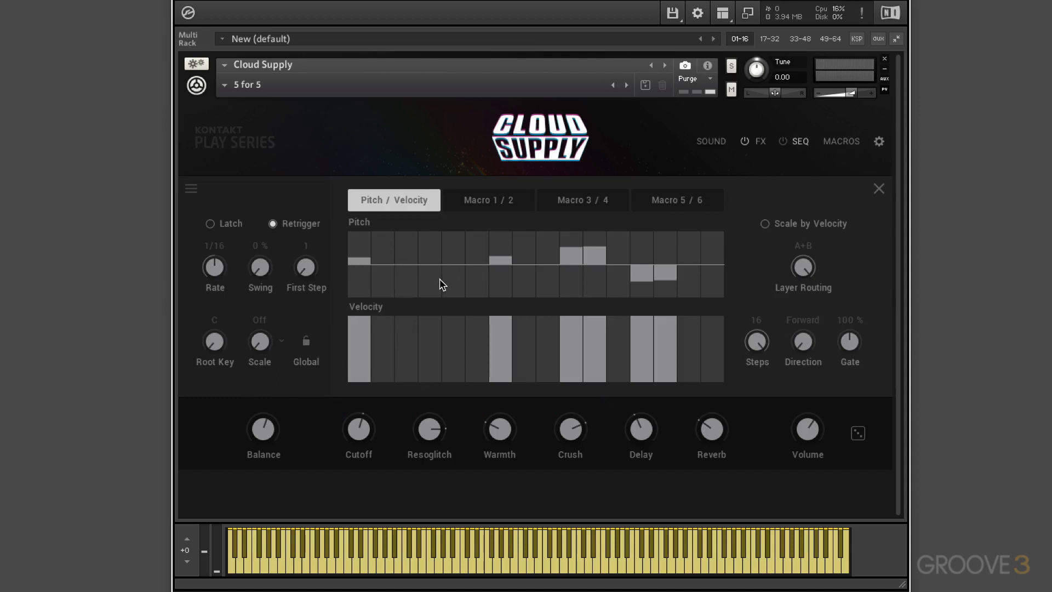
{"action": "left_click_drag", "start_coordinate": [359, 255], "coordinate": [396, 242]}
{"action": "left_click", "coordinate": [782, 141]}
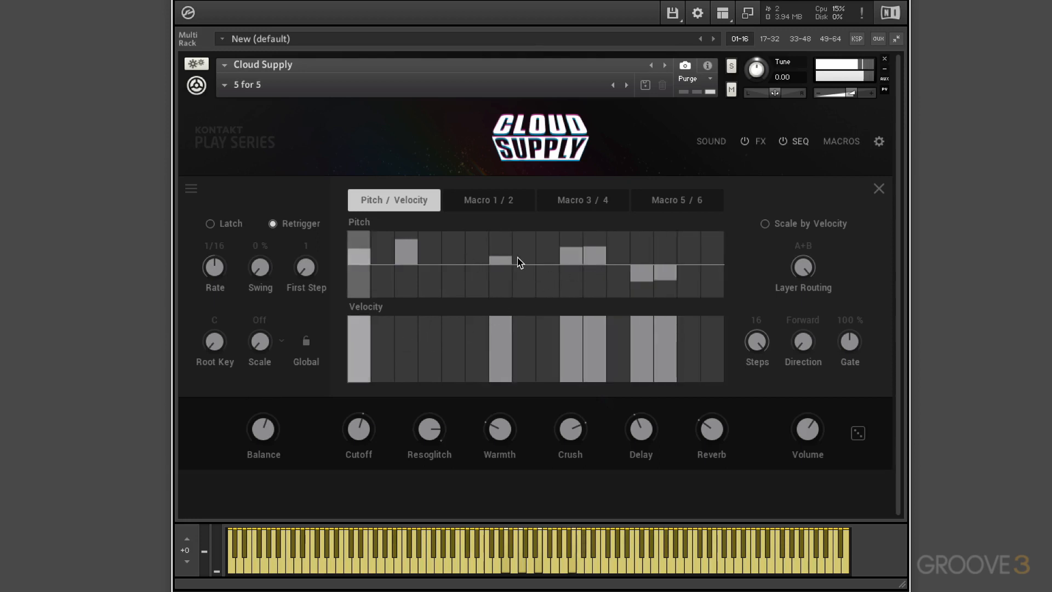
{"action": "left_click", "coordinate": [406, 362]}
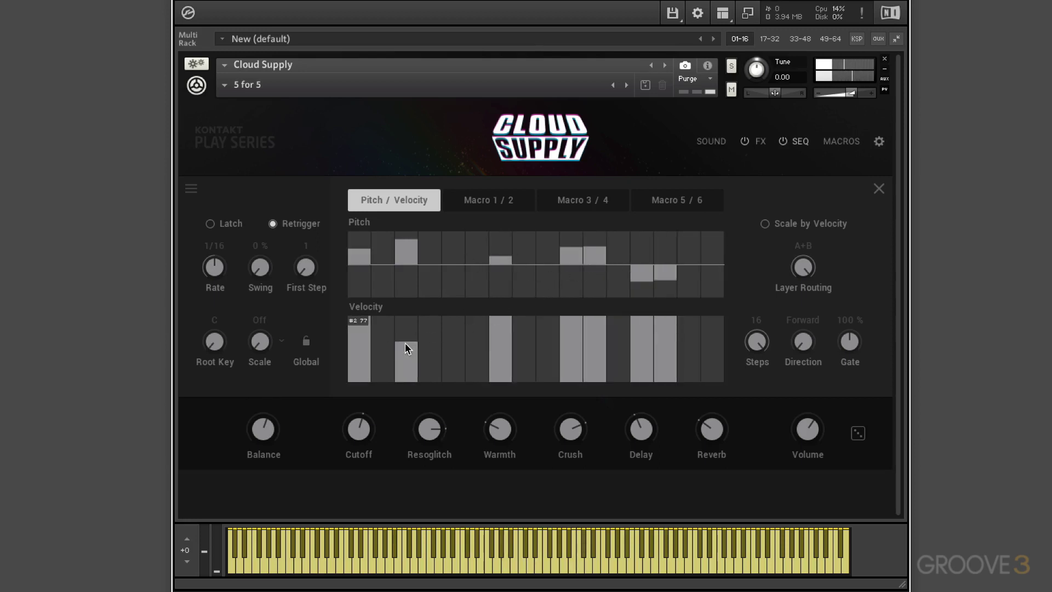
{"action": "left_click", "coordinate": [431, 354]}
{"action": "left_click", "coordinate": [458, 330]}
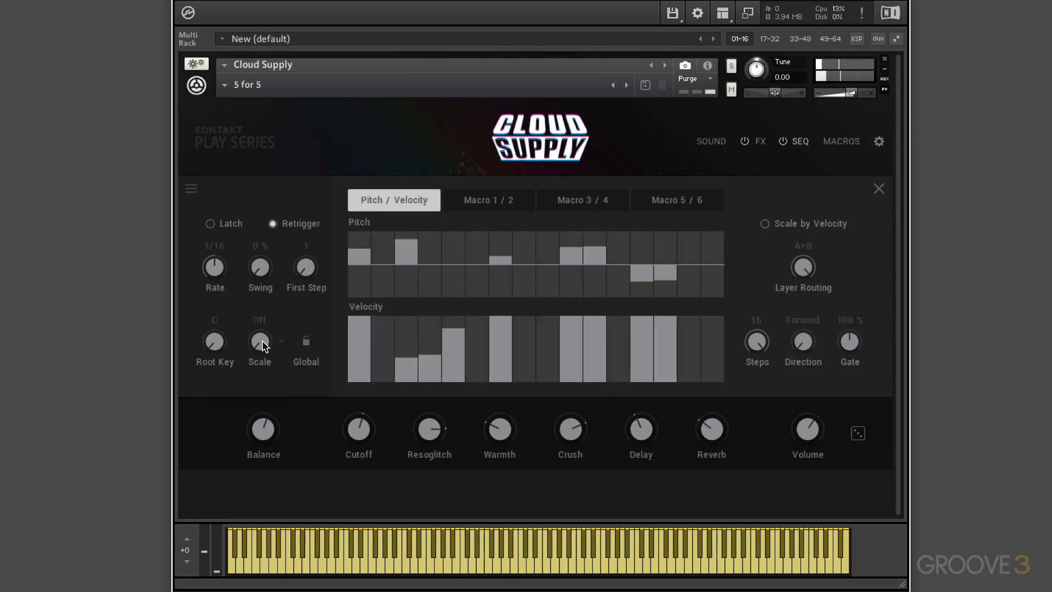
Set the sequencer scale to harmonic minor, then change it to Blues Min.
{"action": "mouse_move", "coordinate": [260, 343]}
{"action": "left_mouse_down"}
{"action": "mouse_move", "coordinate": [260, 325]}
{"action": "mouse_move", "coordinate": [219, 320]}
{"action": "mouse_move", "coordinate": [248, 152]}
{"action": "left_mouse_up"}
{"action": "left_click", "coordinate": [279, 340]}
{"action": "left_click", "coordinate": [307, 341]}
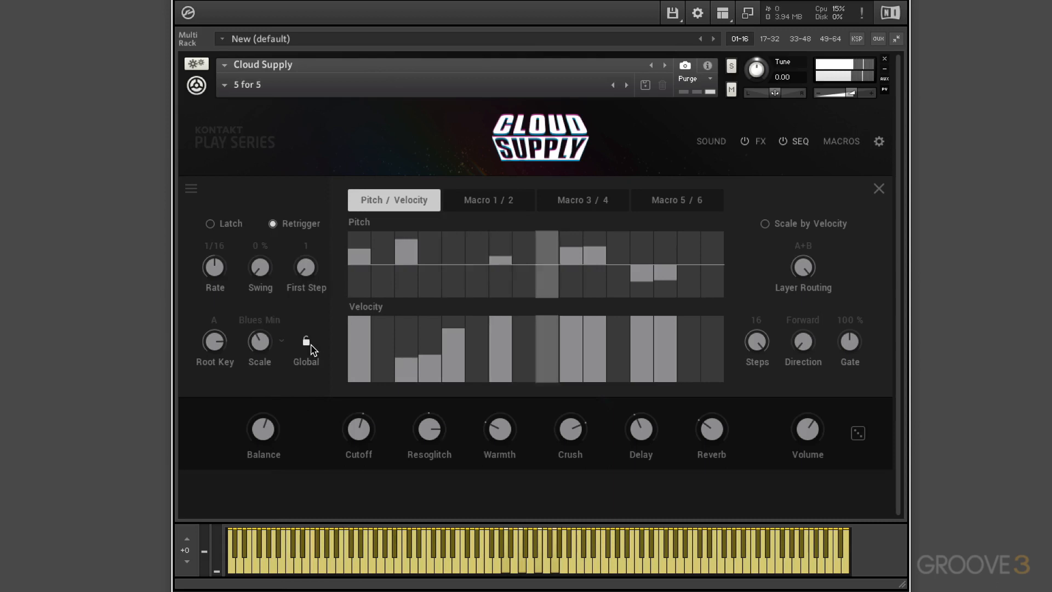
Review the Cutoff/Resoglitch, Warmth/Crush and Delay/Reverb lanes, ending on Cutoff/Resoglitch.
{"action": "left_click", "coordinate": [501, 203]}
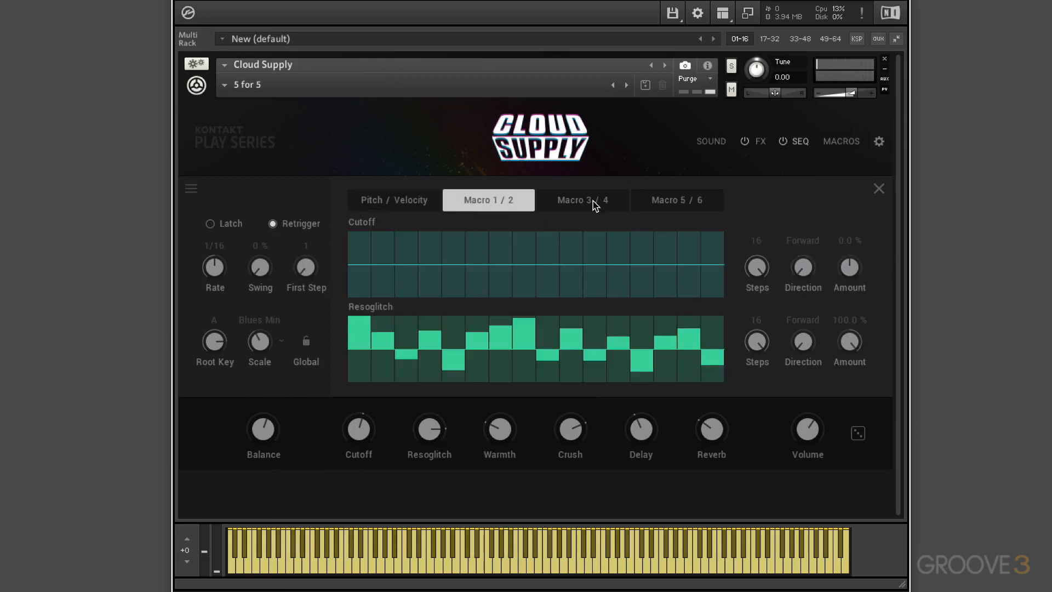
{"action": "left_click", "coordinate": [608, 204]}
{"action": "left_click", "coordinate": [680, 204]}
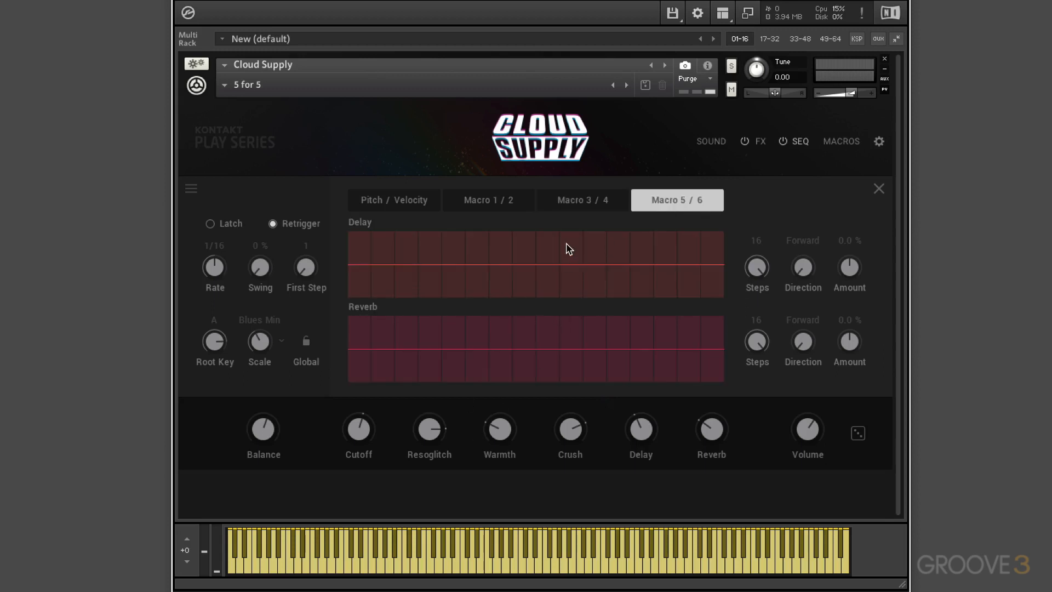
{"action": "left_click", "coordinate": [592, 203]}
{"action": "left_click", "coordinate": [504, 204]}
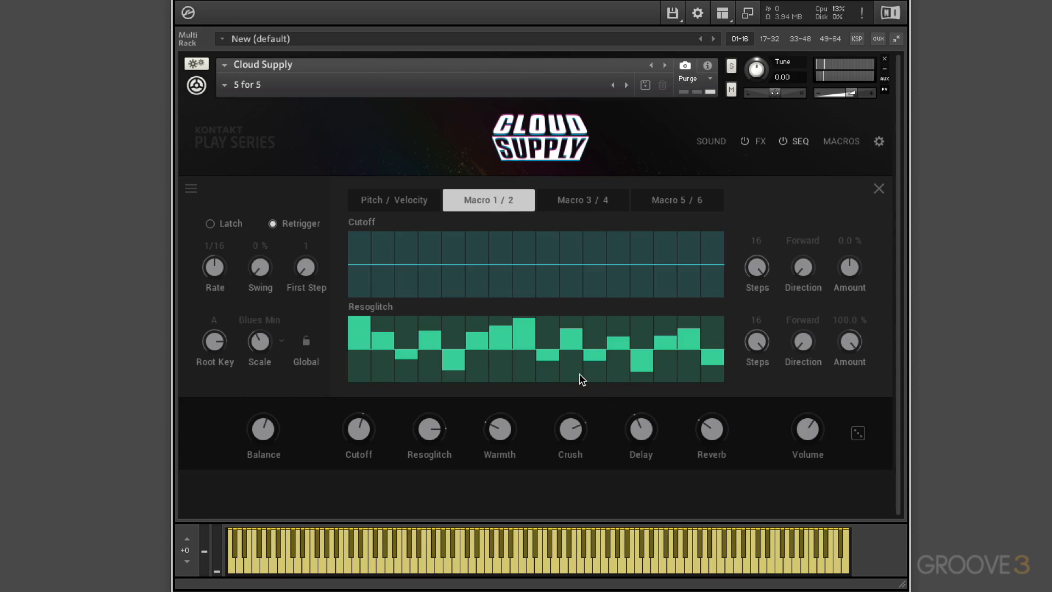
On the Macros page, limit Layer A Resonance to 30.9–74.5 and redraw its response curve lower.
{"action": "left_click", "coordinate": [843, 141]}
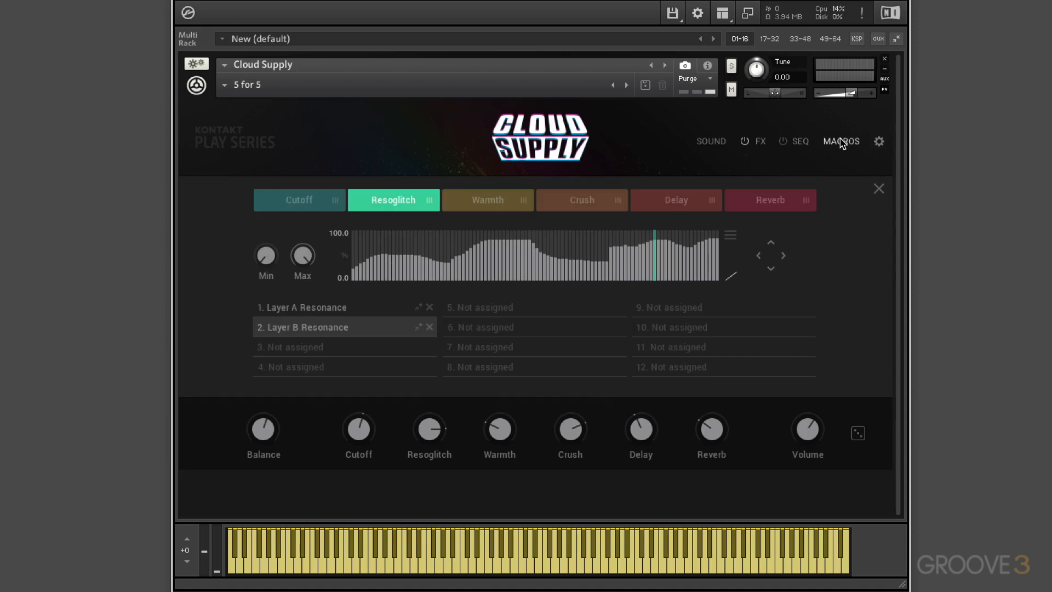
{"action": "left_click", "coordinate": [312, 307]}
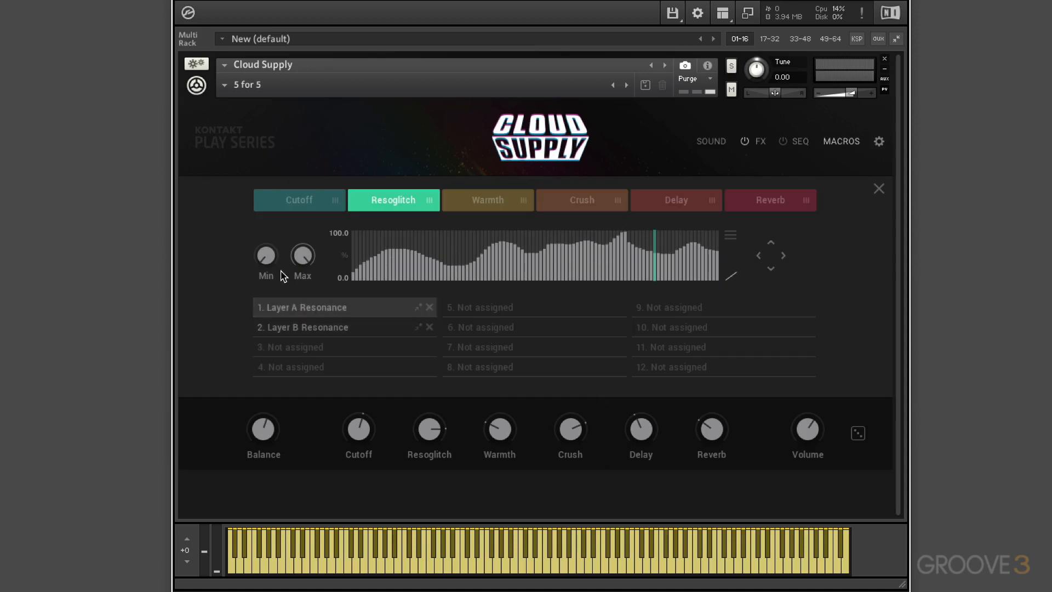
{"action": "mouse_move", "coordinate": [266, 257]}
{"action": "left_mouse_down"}
{"action": "mouse_move", "coordinate": [266, 243]}
{"action": "mouse_move", "coordinate": [302, 276]}
{"action": "left_mouse_up"}
{"action": "left_click_drag", "start_coordinate": [465, 258], "coordinate": [667, 261]}
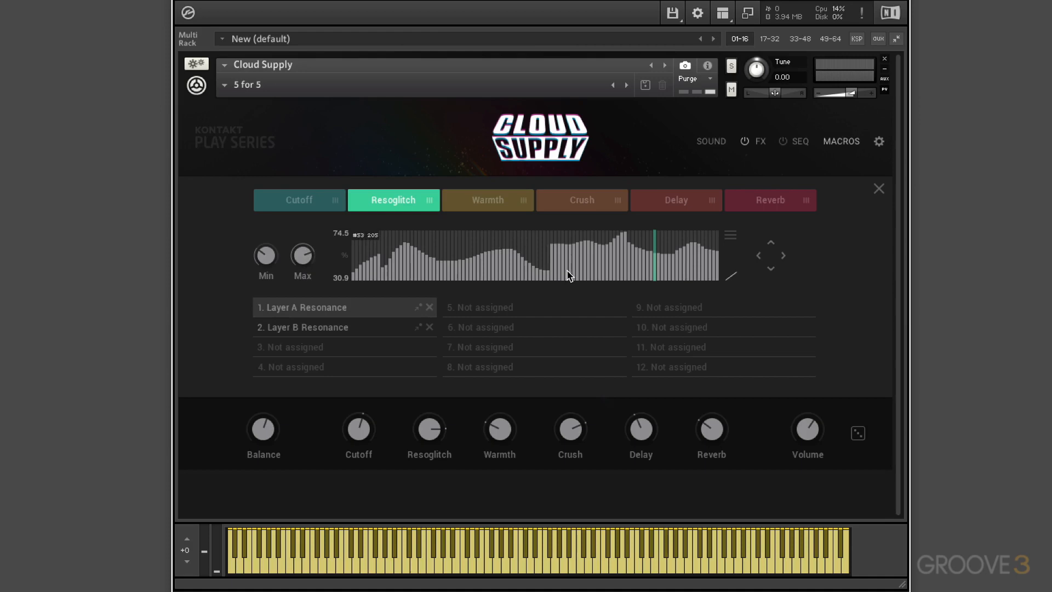
Peek at the curve shaping options and compare with Layer B Resonance's curve, keeping the edit.
{"action": "left_click", "coordinate": [729, 240]}
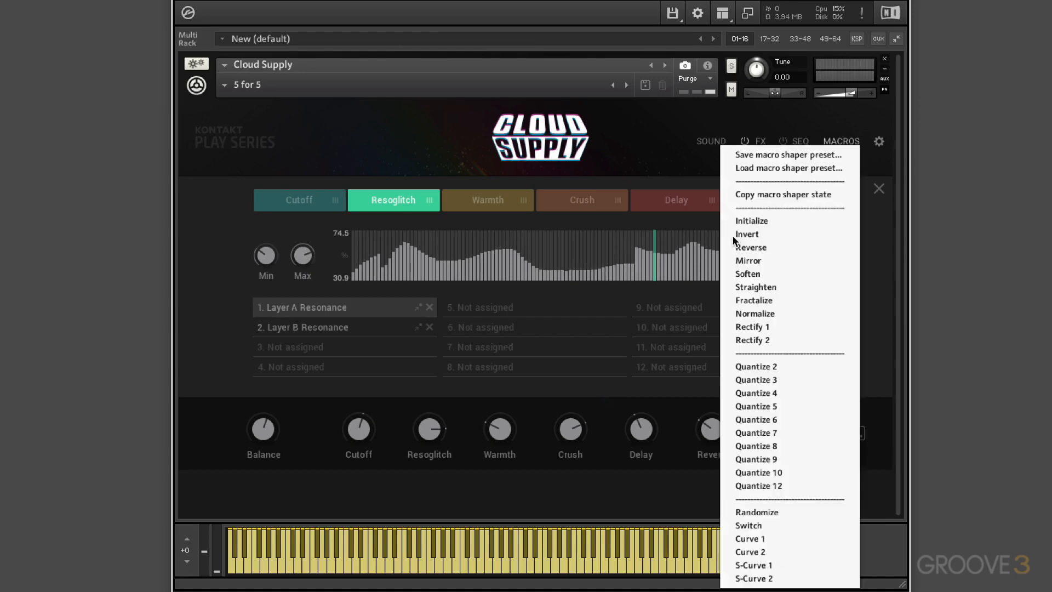
{"action": "left_click", "coordinate": [661, 252]}
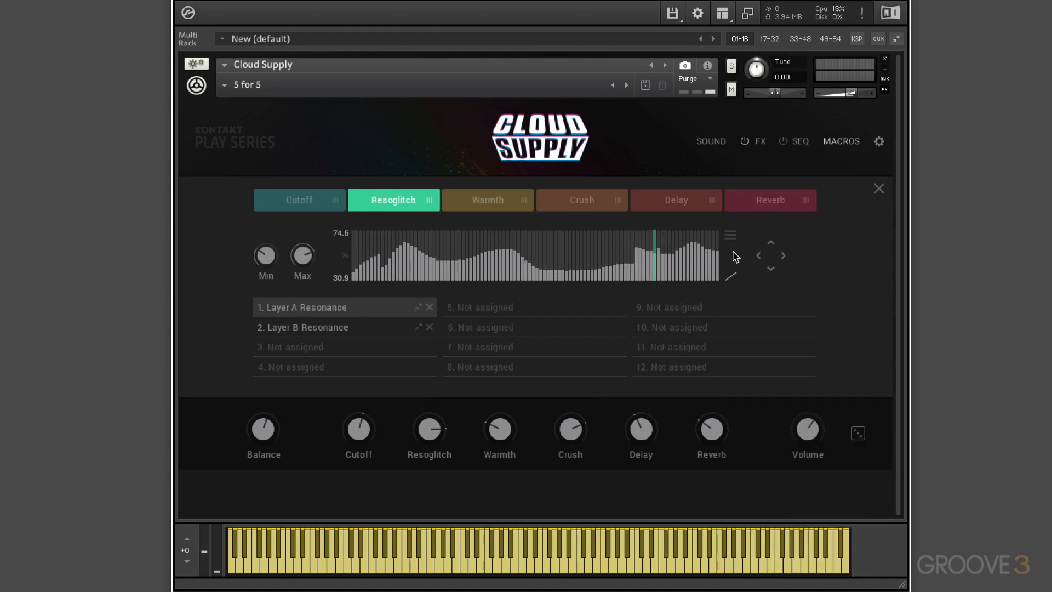
{"action": "left_click", "coordinate": [343, 327]}
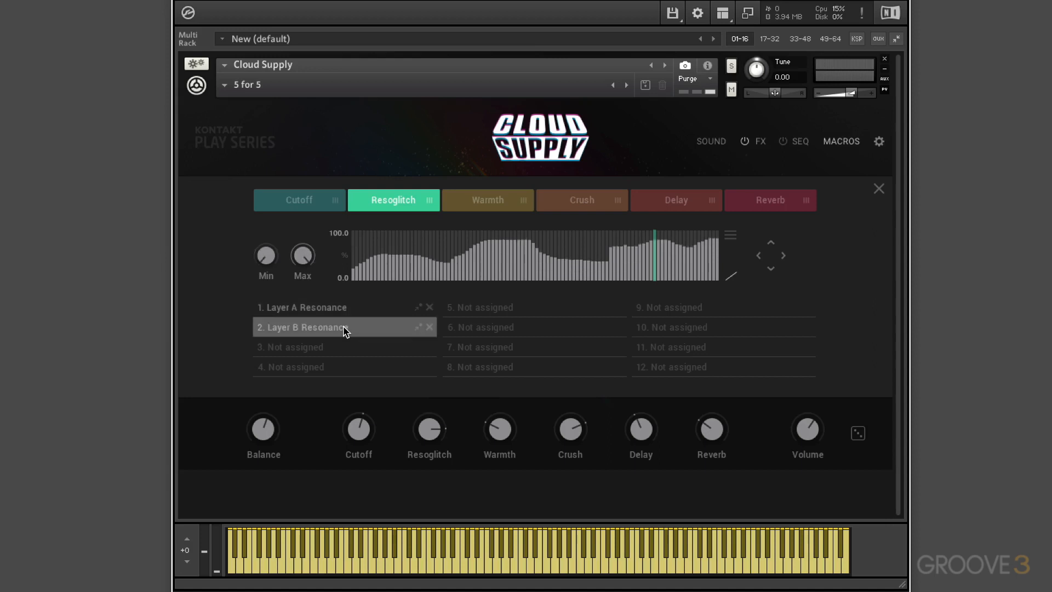
{"action": "left_click", "coordinate": [304, 309]}
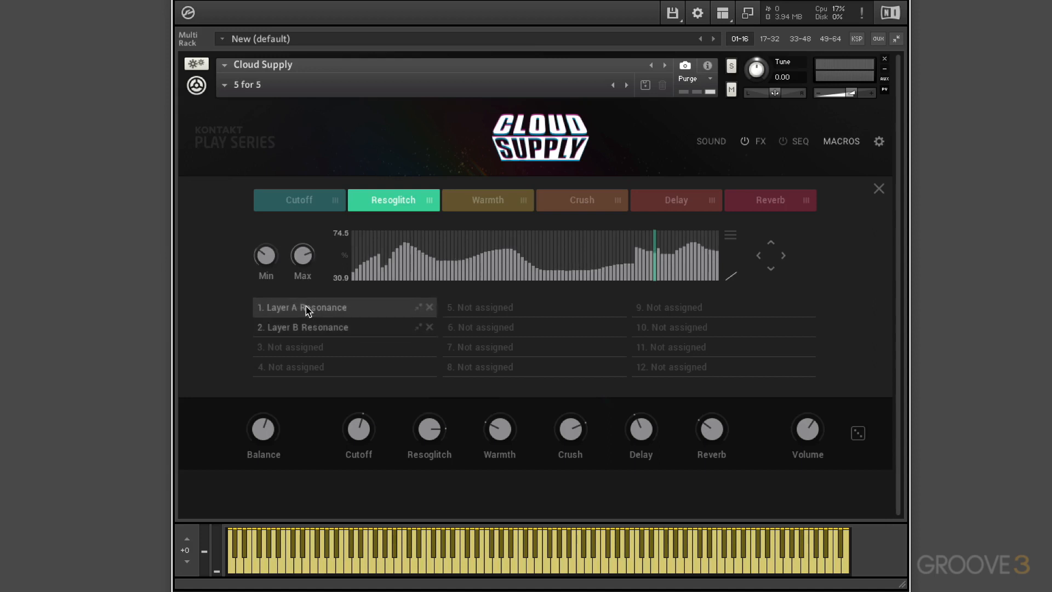
Check the assignments of the Warmth, Crush and Delay macros.
{"action": "left_click", "coordinate": [498, 200]}
{"action": "left_click", "coordinate": [590, 207]}
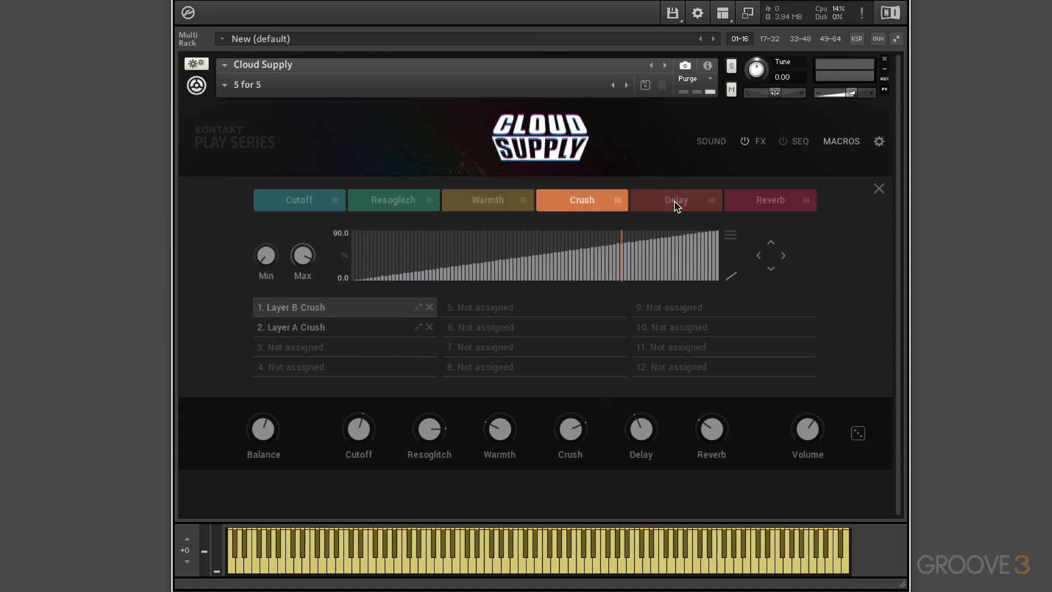
{"action": "left_click", "coordinate": [676, 205]}
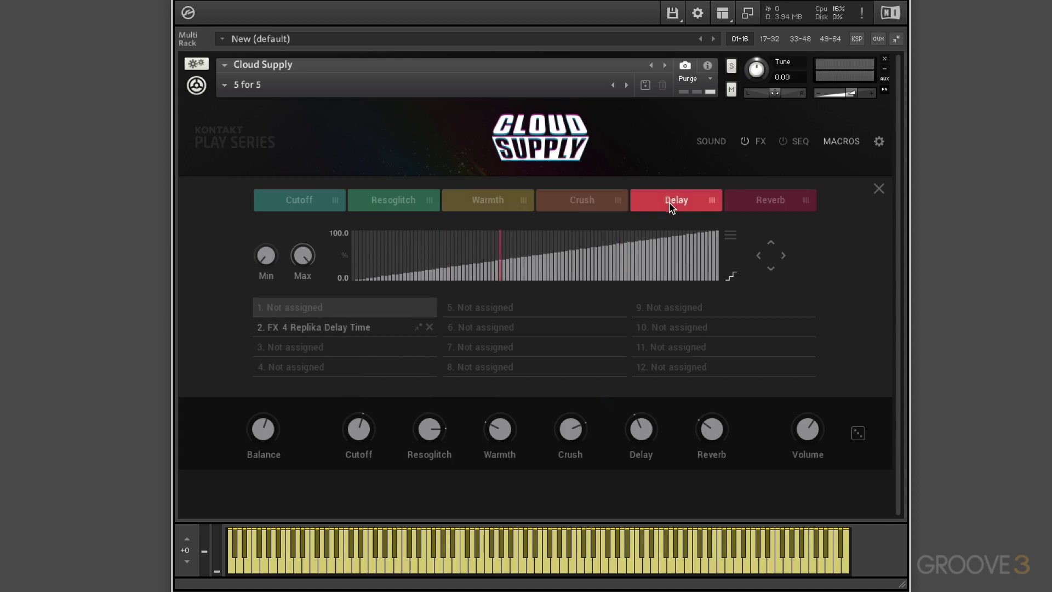
In the settings page, set layer B's glide to Constant Time, toggle B off/on, and return to the main view.
{"action": "left_click", "coordinate": [878, 142]}
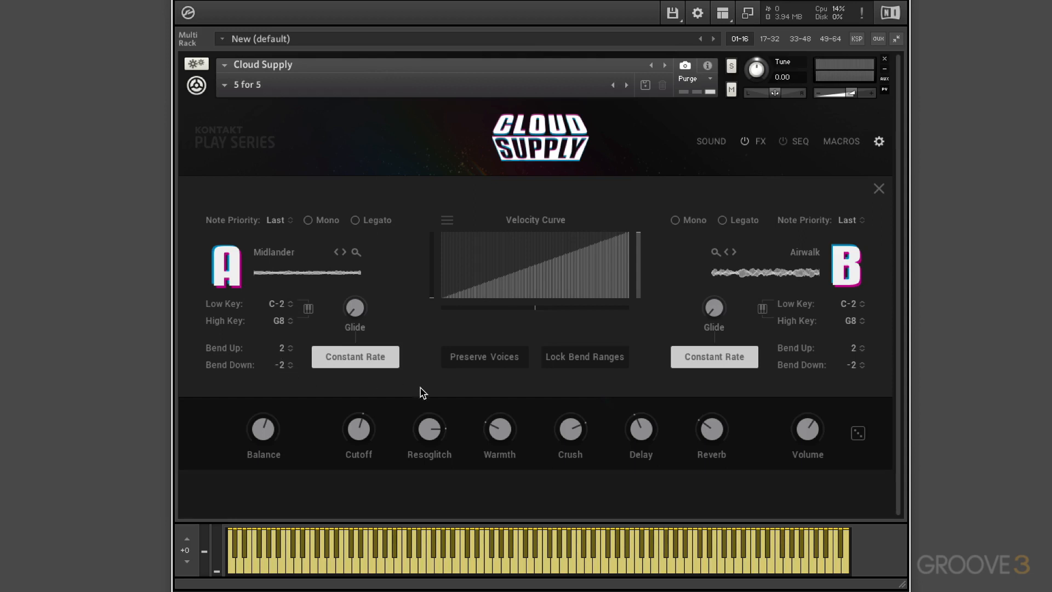
{"action": "left_click", "coordinate": [722, 357]}
{"action": "left_click", "coordinate": [847, 268]}
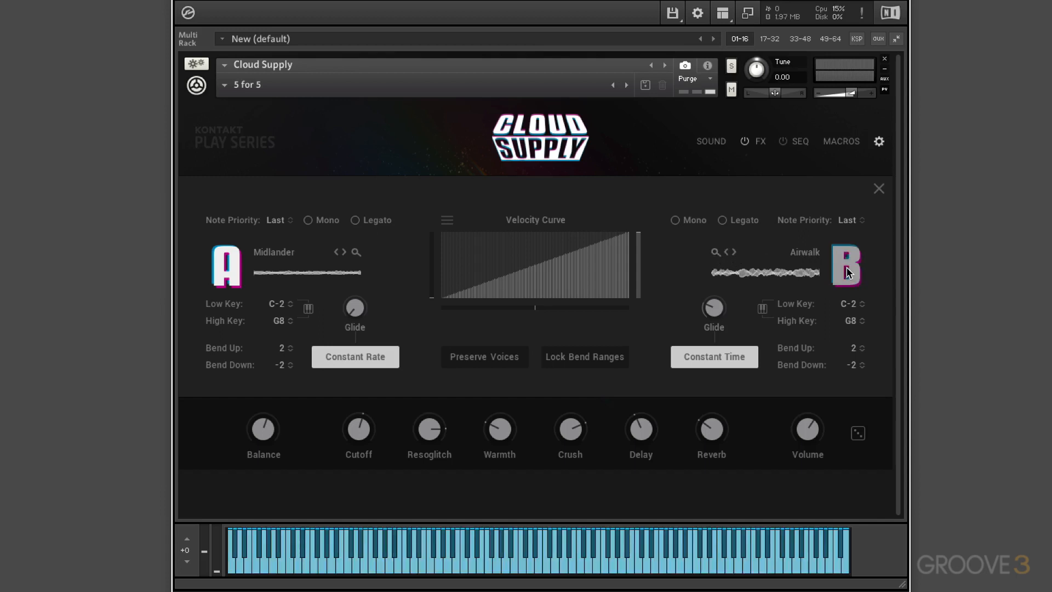
{"action": "left_click", "coordinate": [849, 271]}
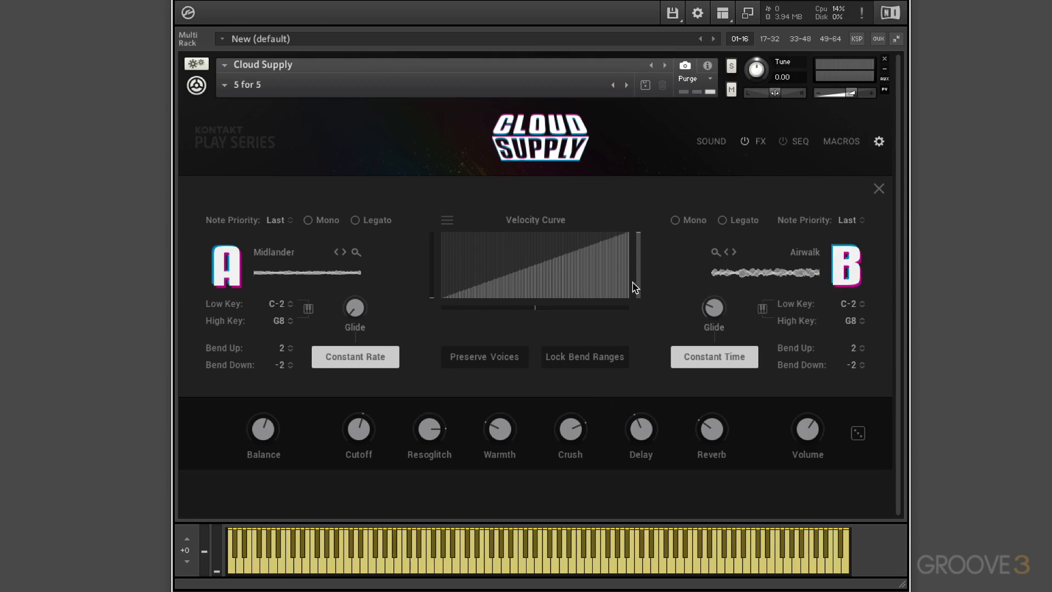
{"action": "left_click", "coordinate": [878, 190]}
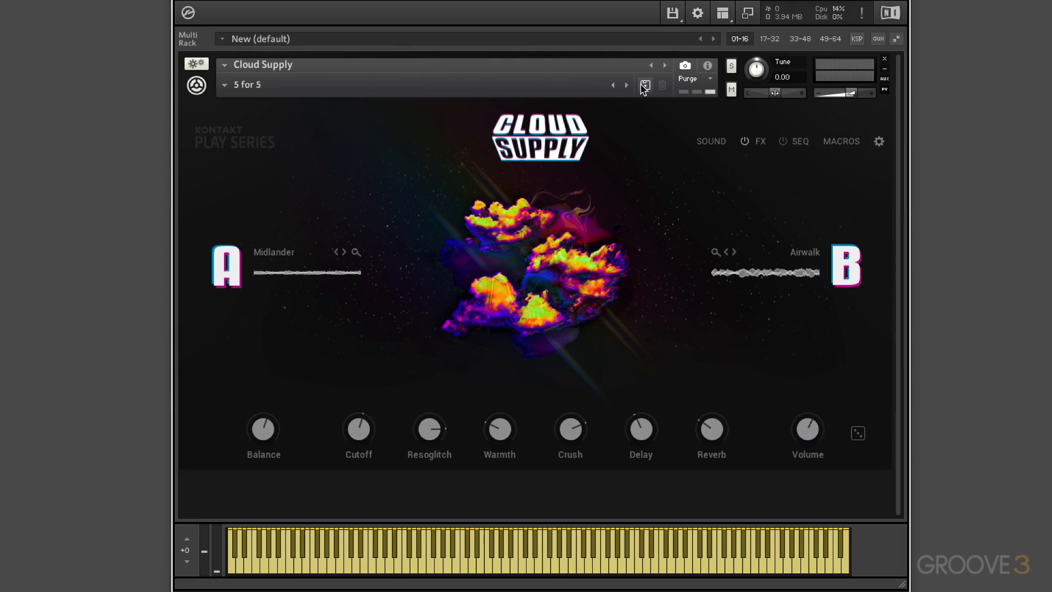
{"action": "left_click", "coordinate": [708, 66]}
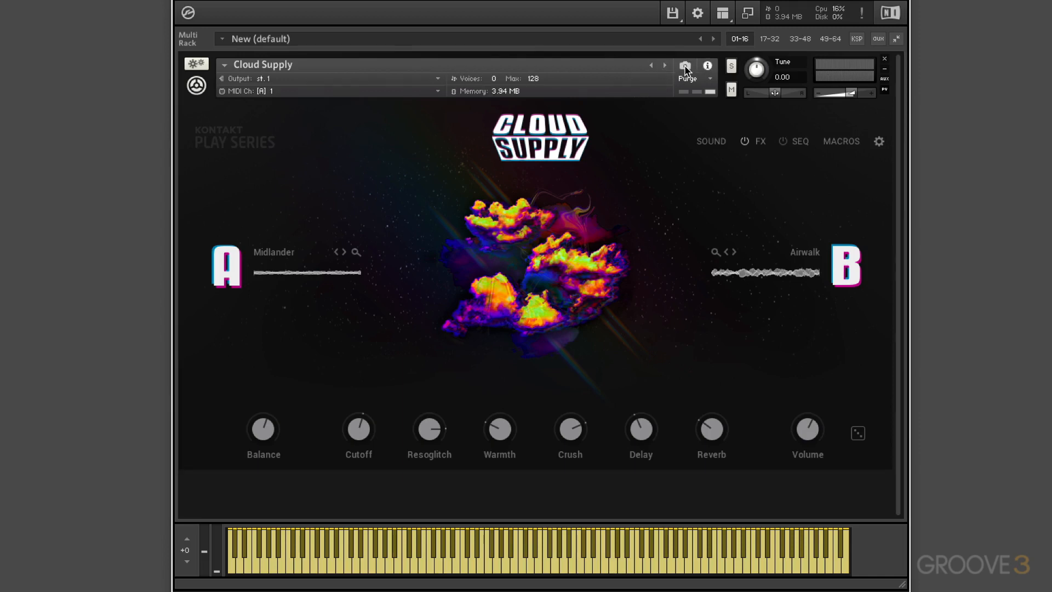
{"action": "left_click", "coordinate": [686, 66]}
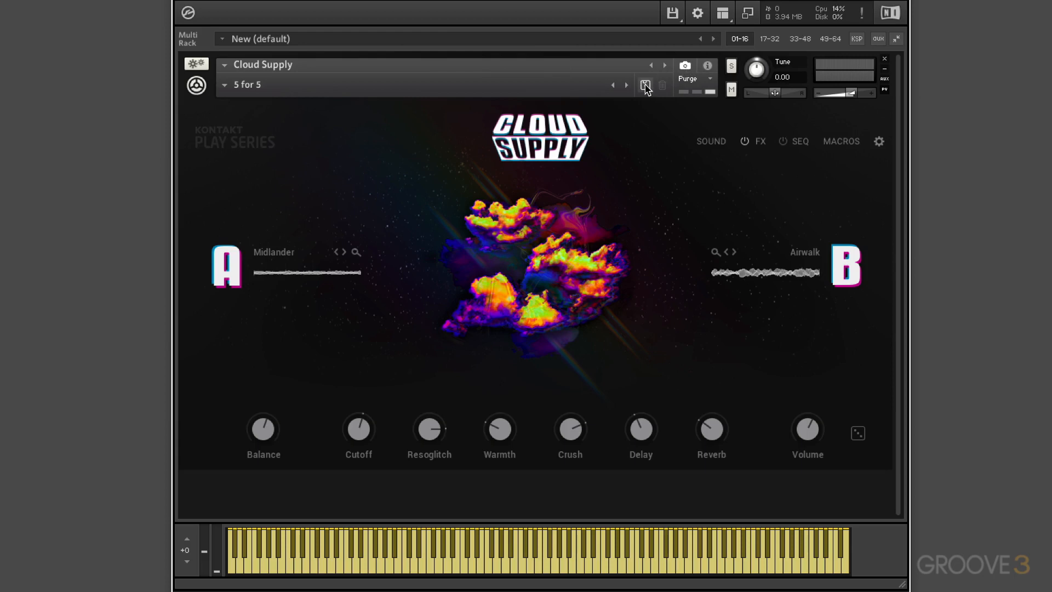
{"action": "left_click", "coordinate": [224, 86]}
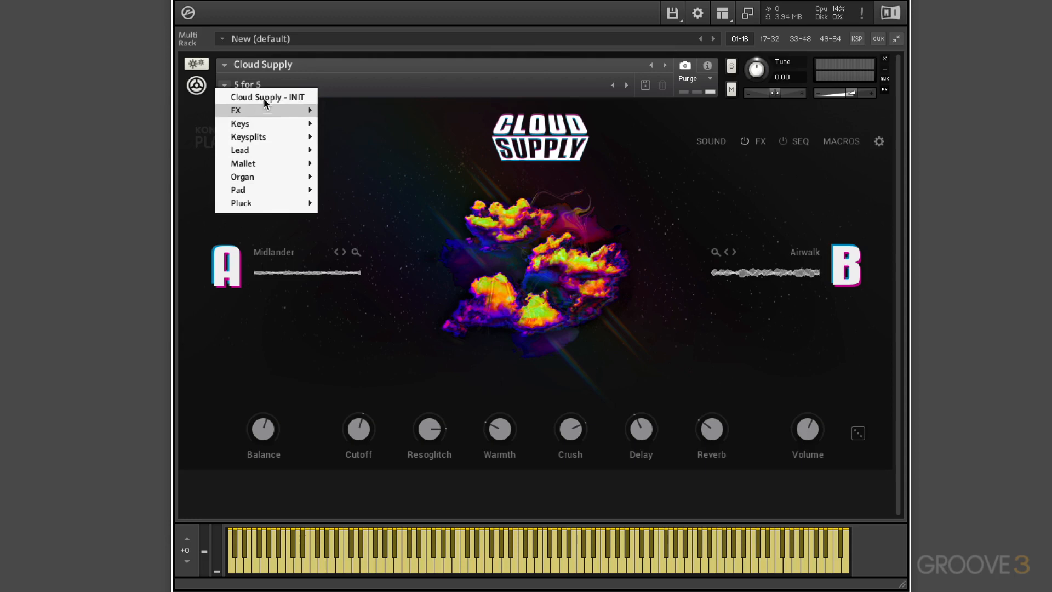
{"action": "left_click", "coordinate": [355, 86]}
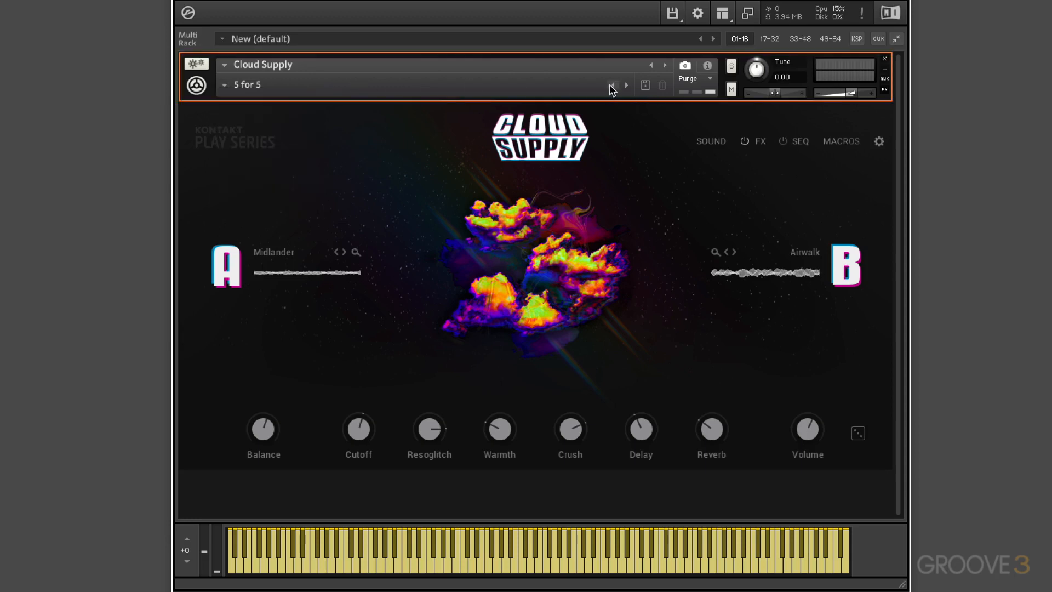
{"action": "type", "text": "5 for 5_E Custom"}
Save the sound as snapshot '5 for 5_EK Custom' and confirm it appears under User snapshots.
{"action": "left_click", "coordinate": [645, 86]}
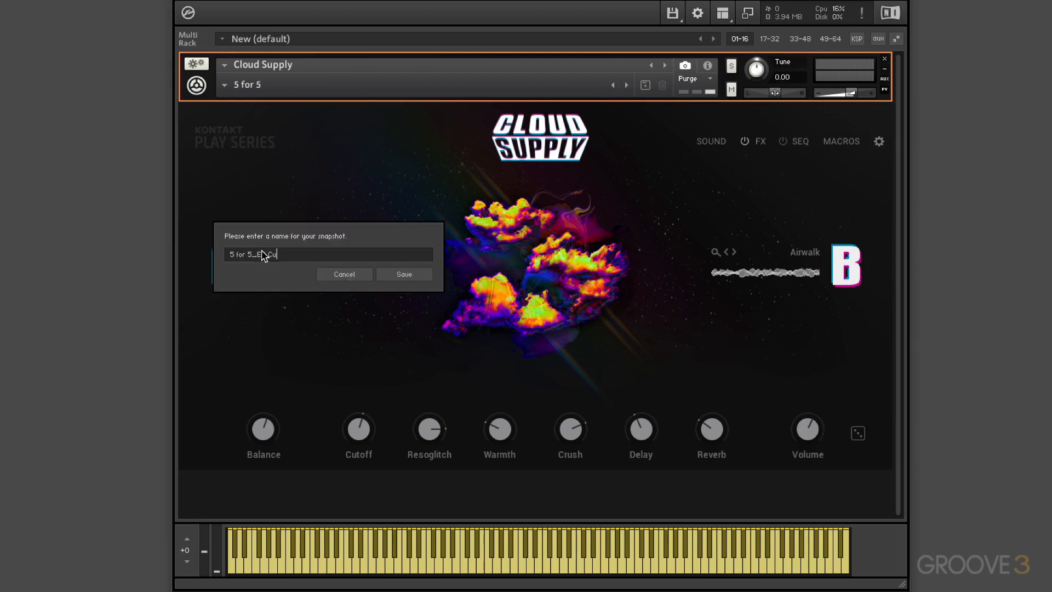
{"action": "key", "text": "Return"}
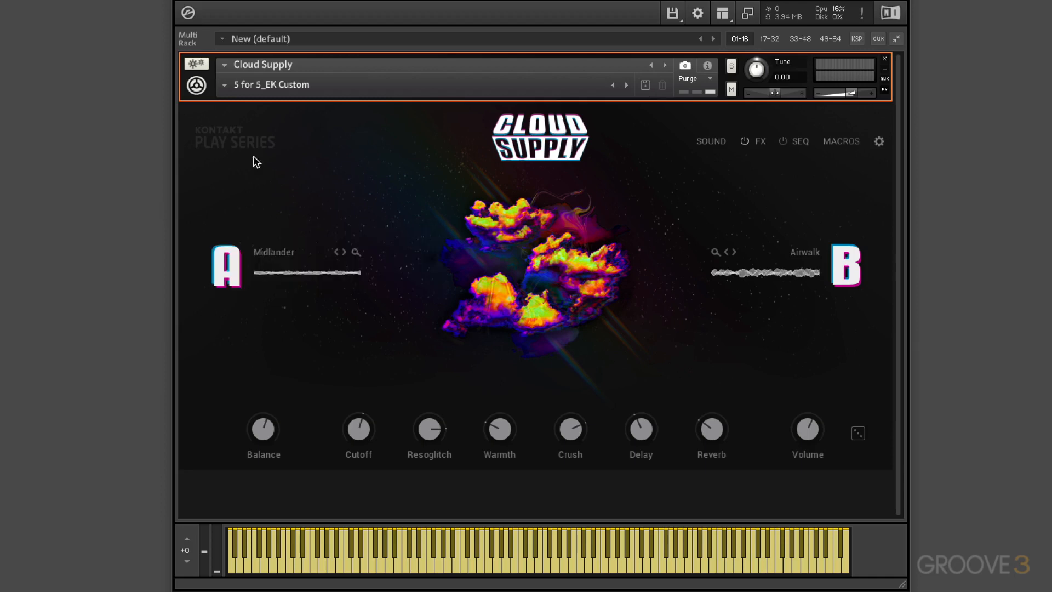
{"action": "left_click", "coordinate": [226, 86]}
{"action": "mouse_move", "coordinate": [239, 110]}
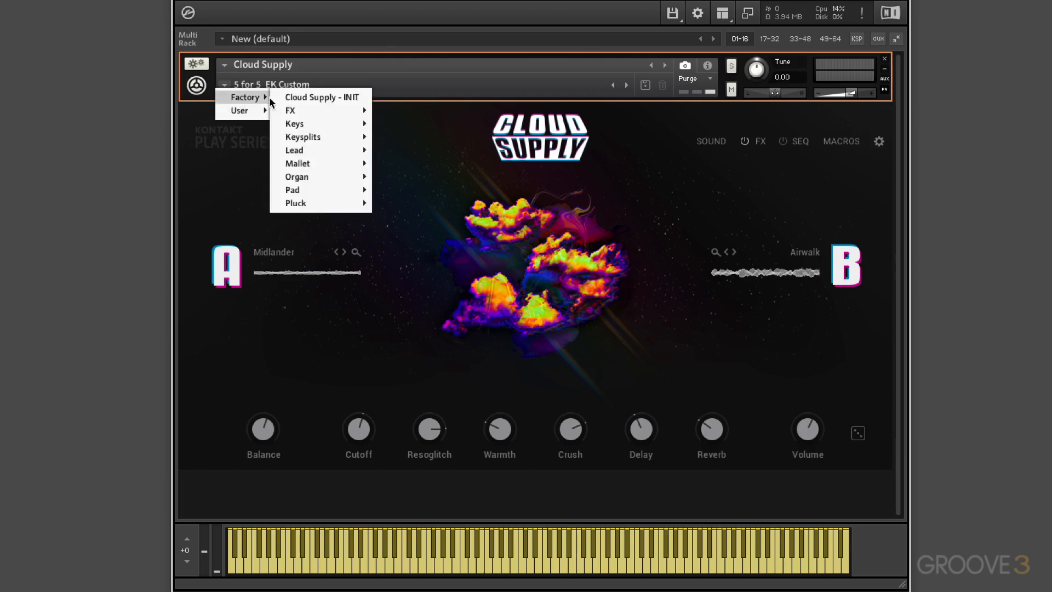
{"action": "left_click", "coordinate": [440, 139]}
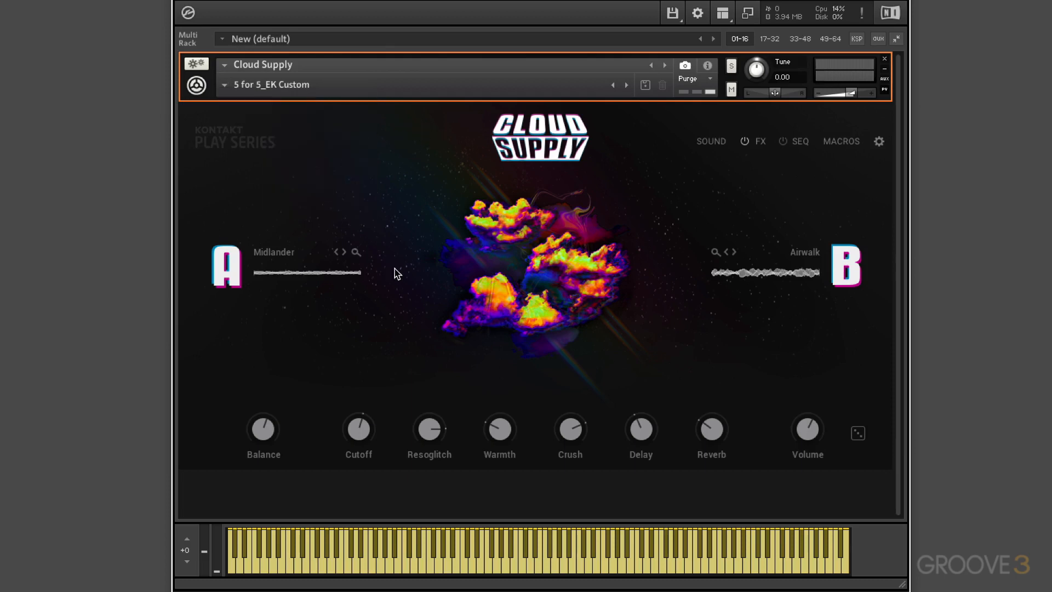